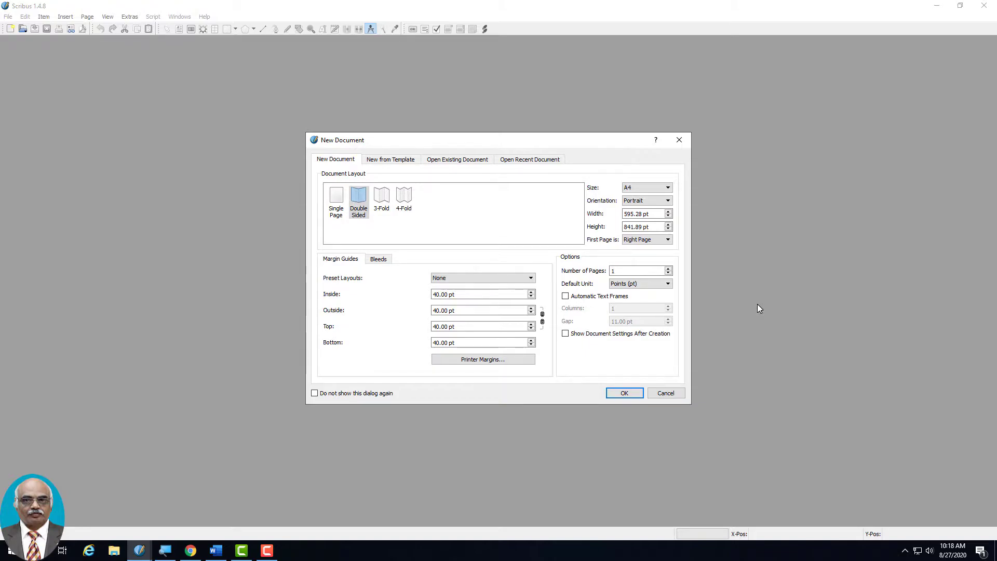
Create a double-sided A4 portrait document and draw a large text frame across the upper half of the page.
{"action": "left_click", "coordinate": [624, 393]}
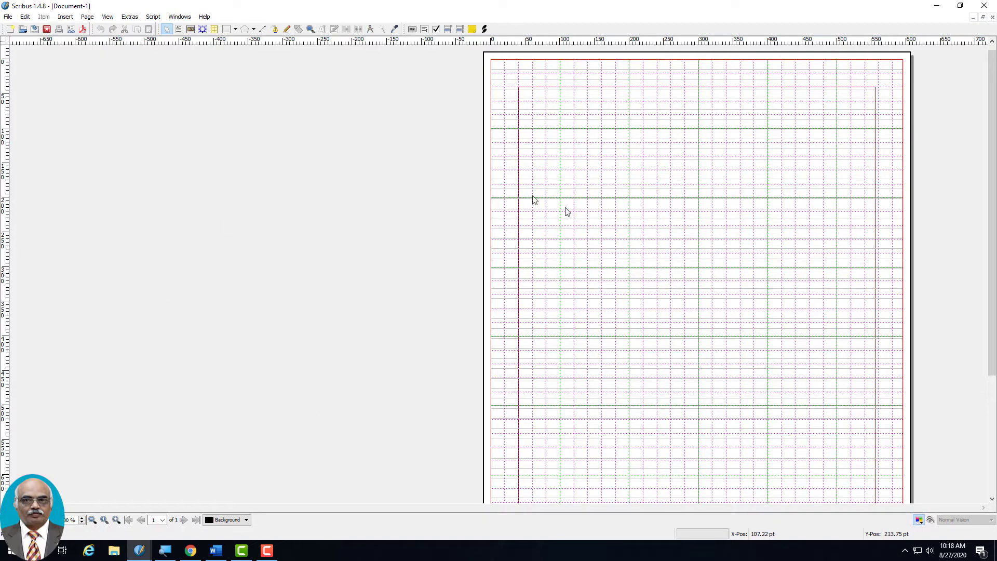
{"action": "left_click", "coordinate": [178, 30]}
{"action": "left_click_drag", "start_coordinate": [539, 156], "coordinate": [856, 376]}
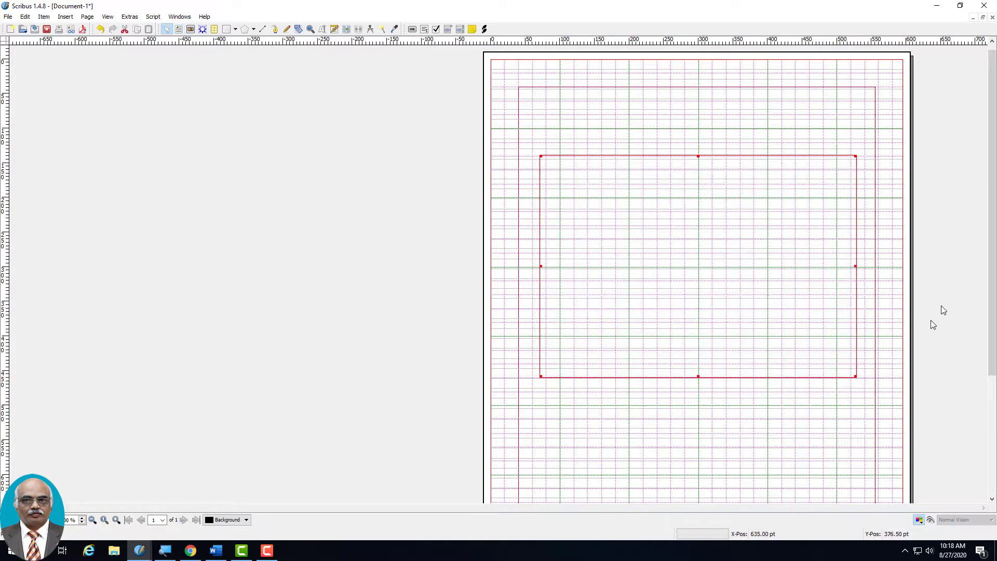
Fill the large text frame with English sample text using 10 random paragraphs.
{"action": "right_click", "coordinate": [721, 238]}
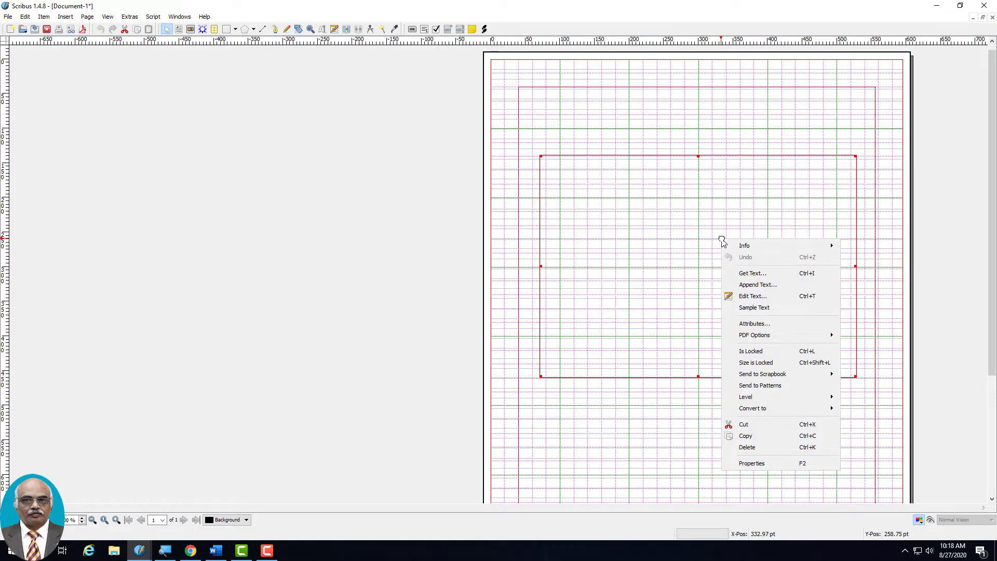
{"action": "left_click", "coordinate": [768, 307]}
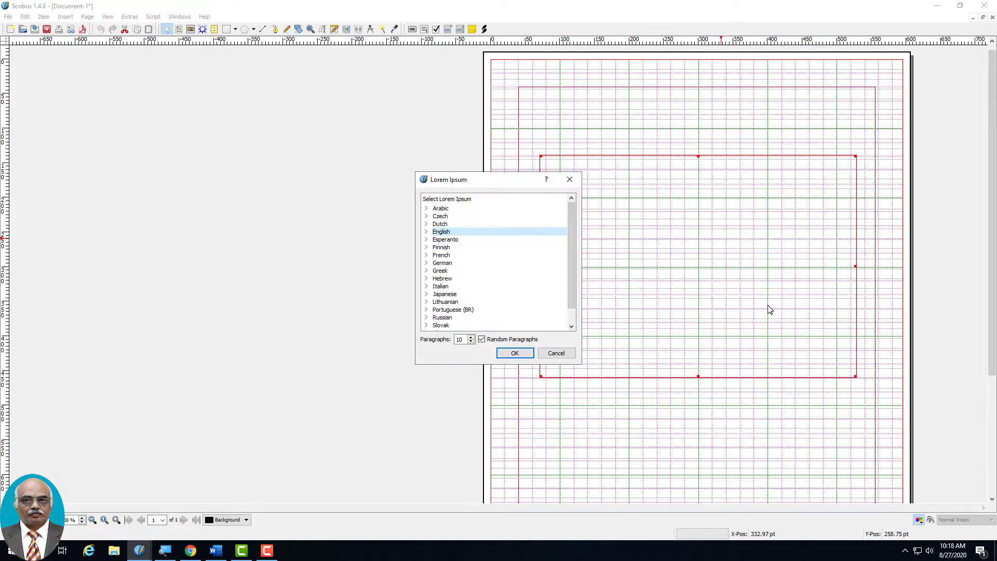
{"action": "left_click", "coordinate": [512, 353]}
{"action": "left_click", "coordinate": [558, 275]}
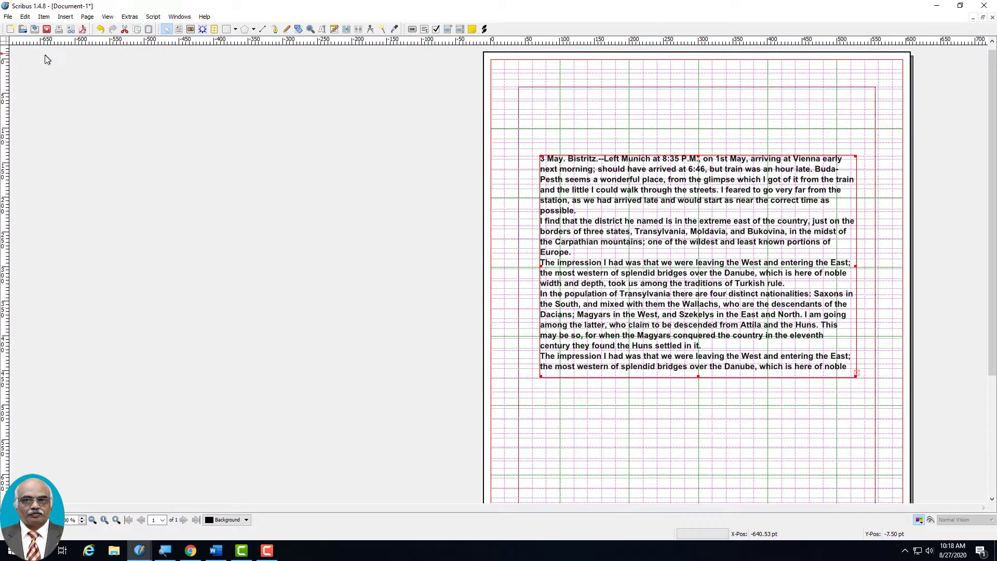
Draw a text frame about 296 by 78 pt over the body text and enter "A Stitch in time saves Nine".
{"action": "left_click", "coordinate": [178, 31]}
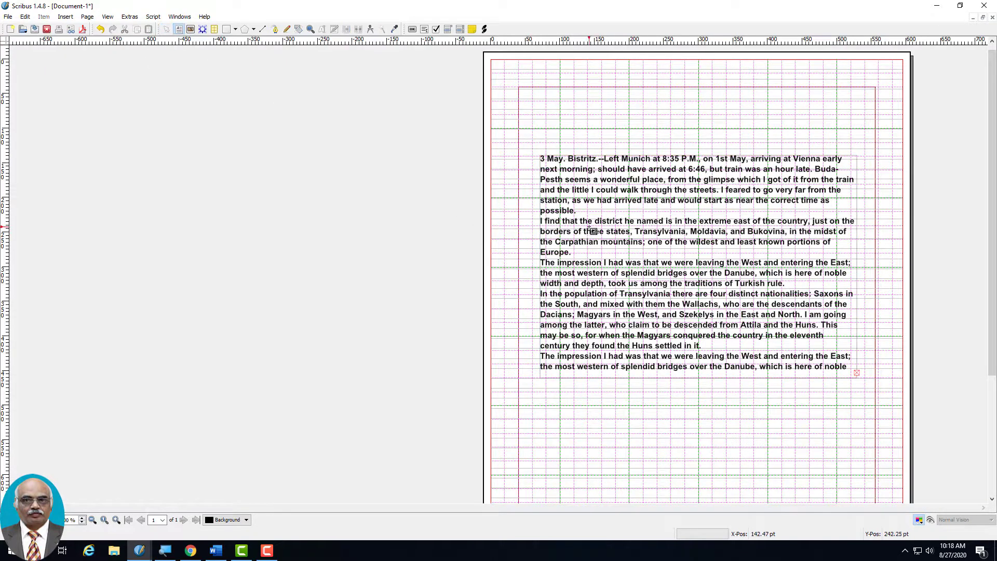
{"action": "left_click_drag", "start_coordinate": [586, 224], "coordinate": [792, 276]}
{"action": "double_click", "coordinate": [691, 247]}
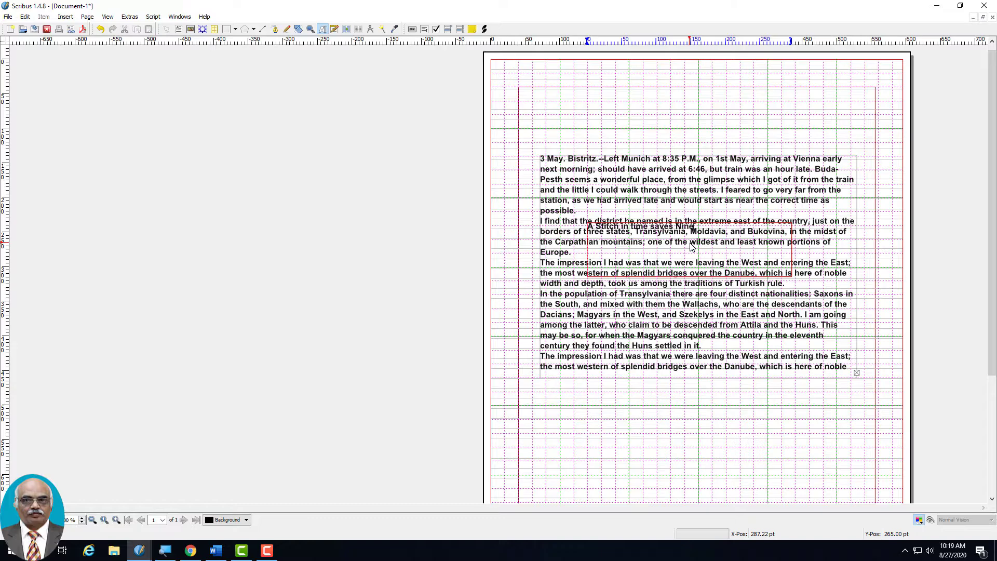
{"action": "left_click", "coordinate": [730, 229]}
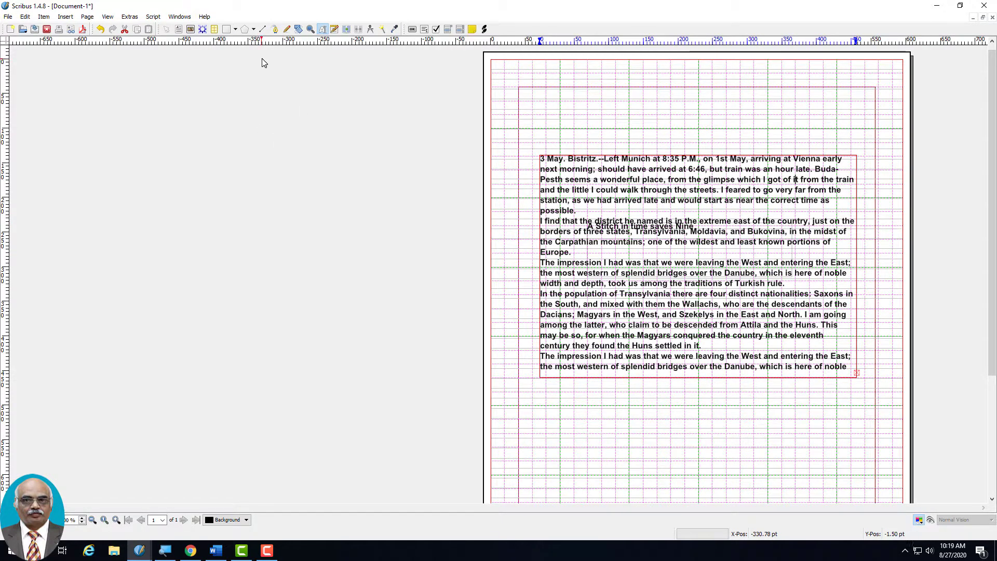
{"action": "key", "text": "Escape"}
Set the font size of the "A Stitch in time saves Nine" text to 23 pt in its frame properties.
{"action": "right_click", "coordinate": [694, 232]}
{"action": "left_click", "coordinate": [732, 467]}
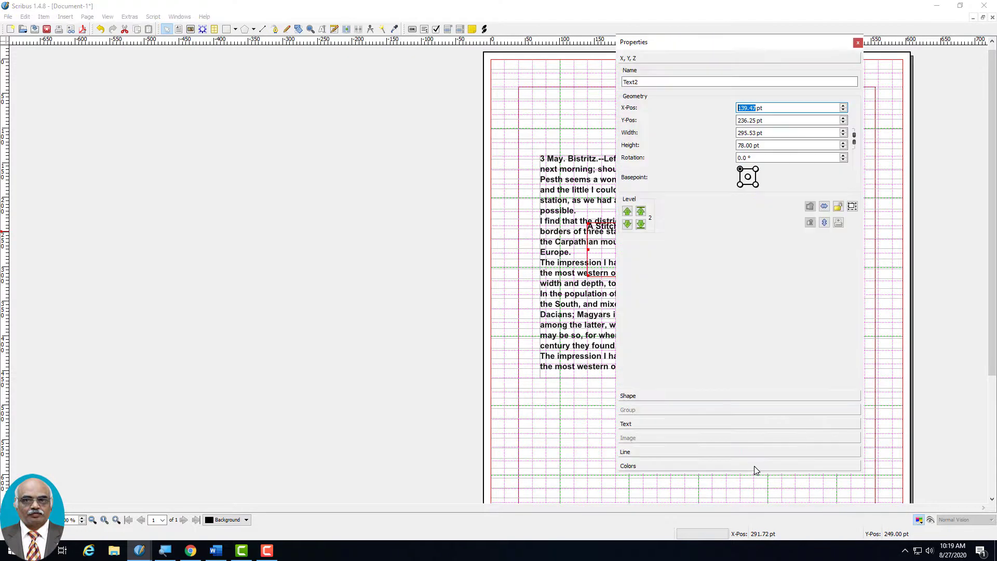
{"action": "left_click", "coordinate": [626, 424]}
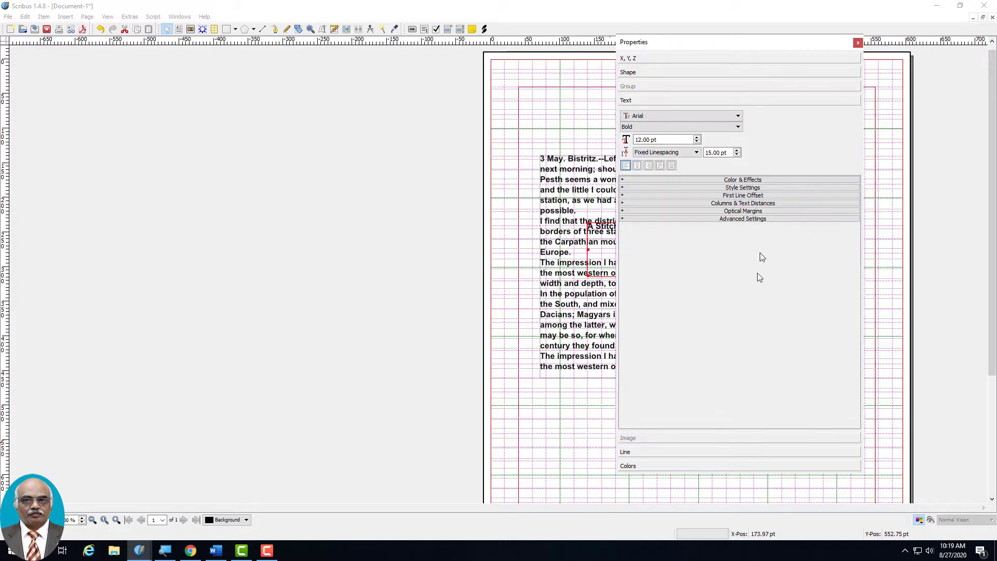
{"action": "left_click_drag", "start_coordinate": [717, 52], "coordinate": [356, 110]}
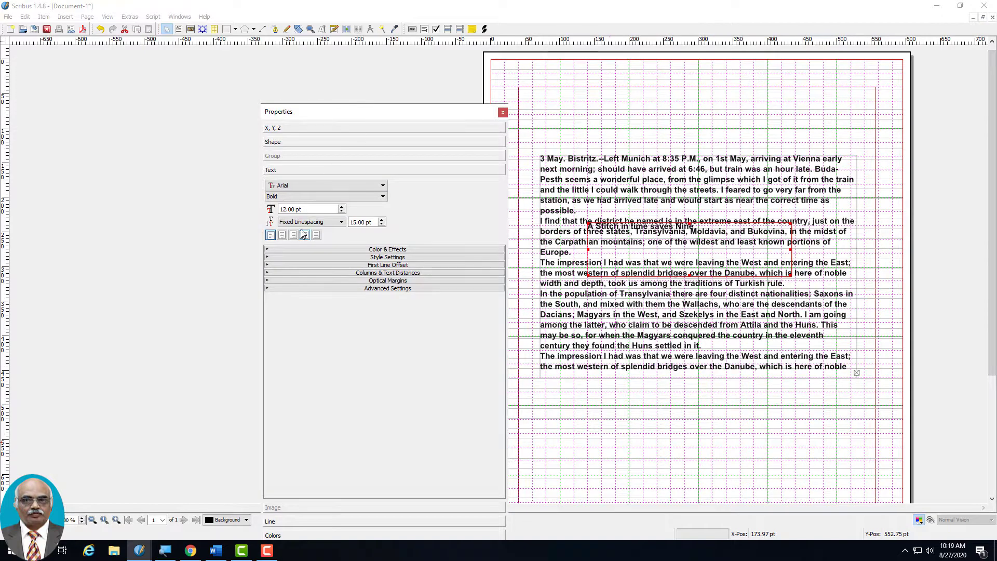
{"action": "left_click", "coordinate": [342, 207]}
{"action": "left_click", "coordinate": [341, 207]}
{"action": "left_click", "coordinate": [341, 206]}
{"action": "left_click", "coordinate": [342, 207]}
{"action": "left_click", "coordinate": [342, 207]}
{"action": "left_click", "coordinate": [342, 207]}
{"action": "left_click", "coordinate": [341, 207]}
{"action": "left_click", "coordinate": [342, 207]}
{"action": "left_click", "coordinate": [341, 207]}
{"action": "left_click", "coordinate": [342, 207]}
{"action": "left_click", "coordinate": [341, 207]}
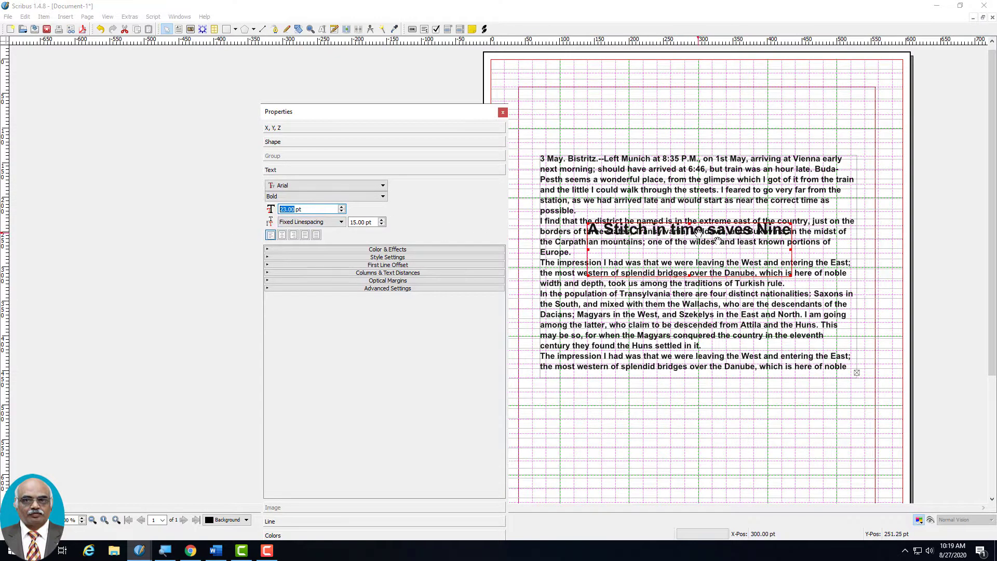
Widen the quote frame slightly and set its line spacing to Align to Baseline Grid.
{"action": "left_click_drag", "start_coordinate": [790, 252], "coordinate": [805, 249]}
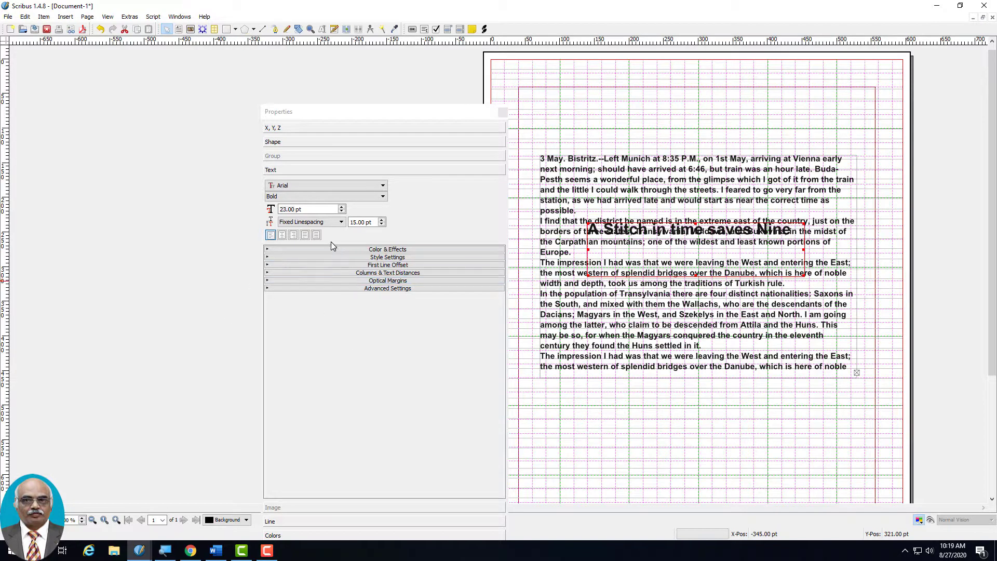
{"action": "left_click", "coordinate": [340, 222]}
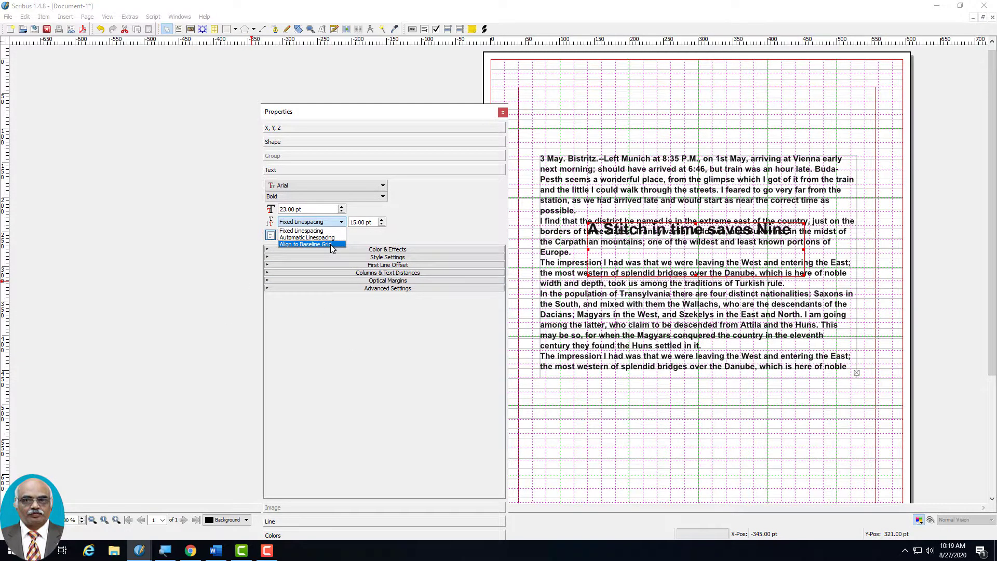
{"action": "left_click", "coordinate": [332, 245]}
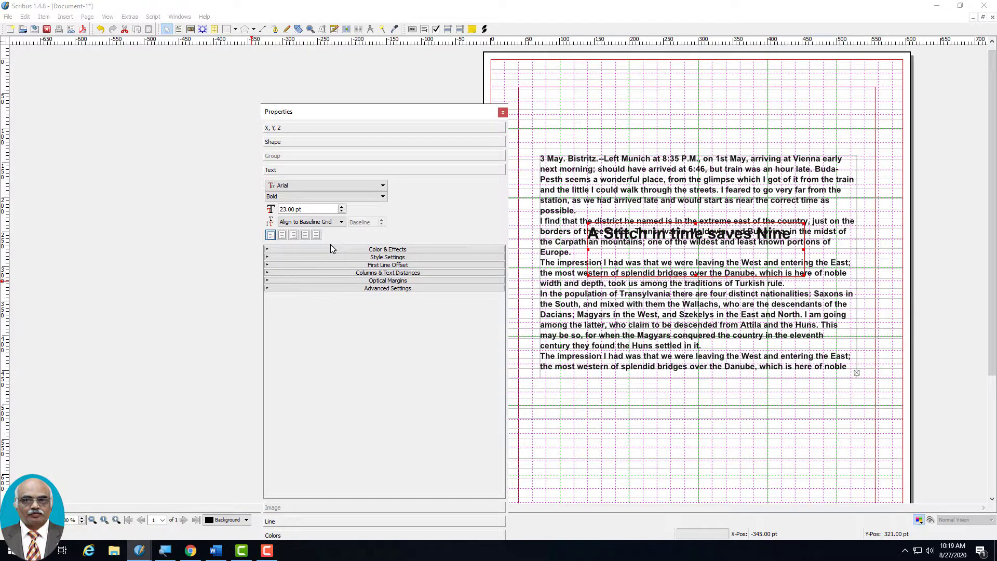
Colour the quote text Red with a 70 % shade and close the properties.
{"action": "left_click", "coordinate": [406, 249]}
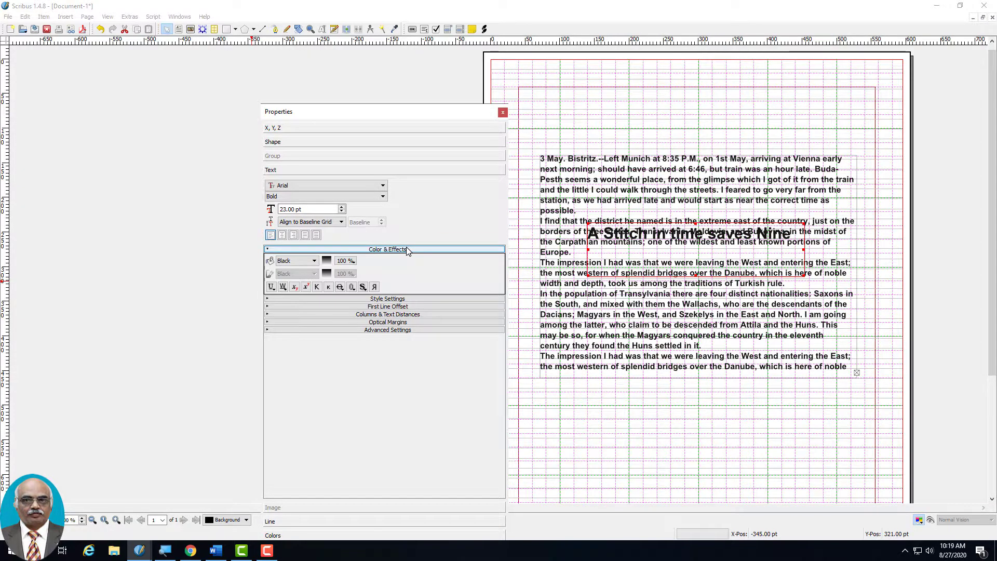
{"action": "left_click", "coordinate": [314, 260]}
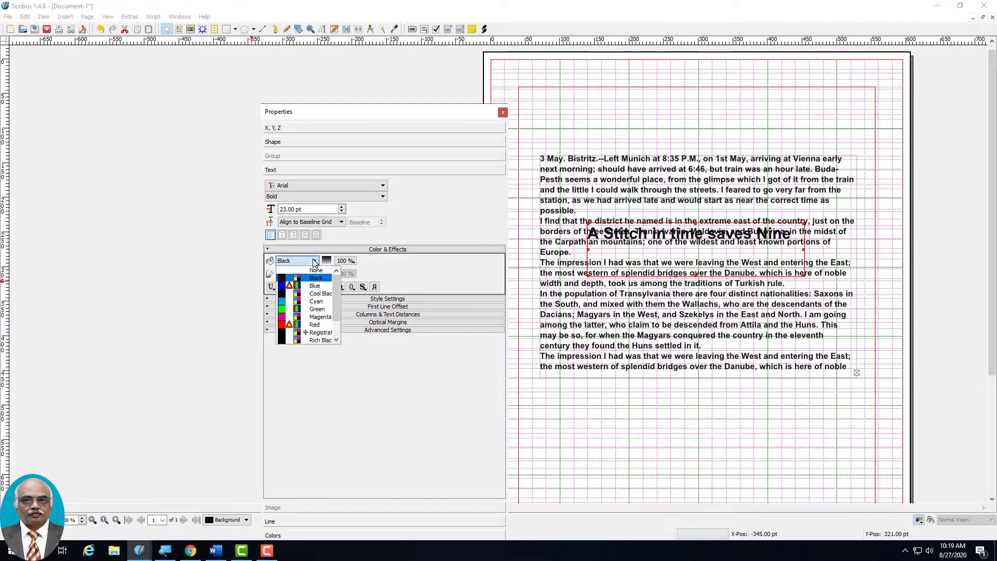
{"action": "left_click", "coordinate": [302, 325]}
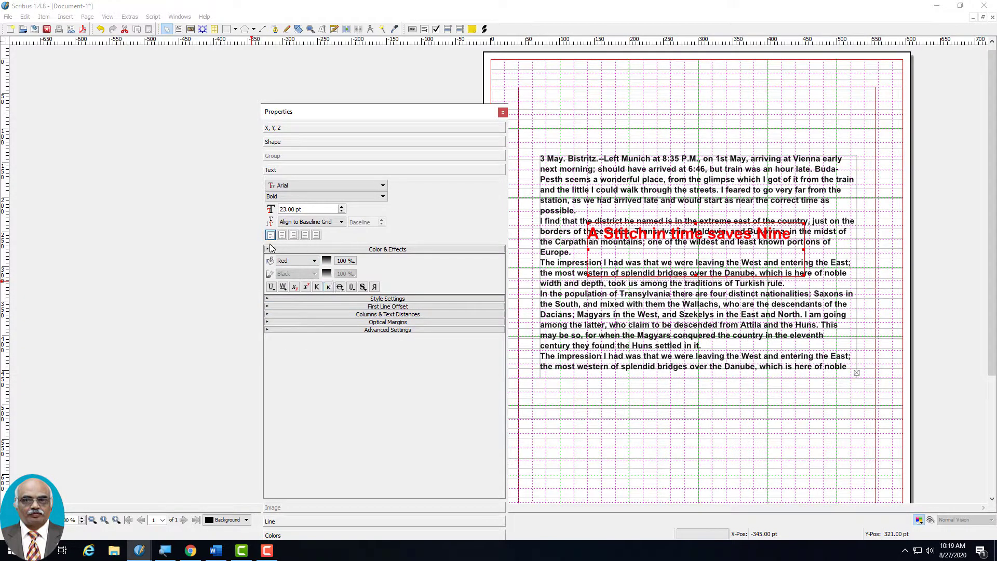
{"action": "left_click", "coordinate": [349, 261]}
{"action": "left_click", "coordinate": [352, 366]}
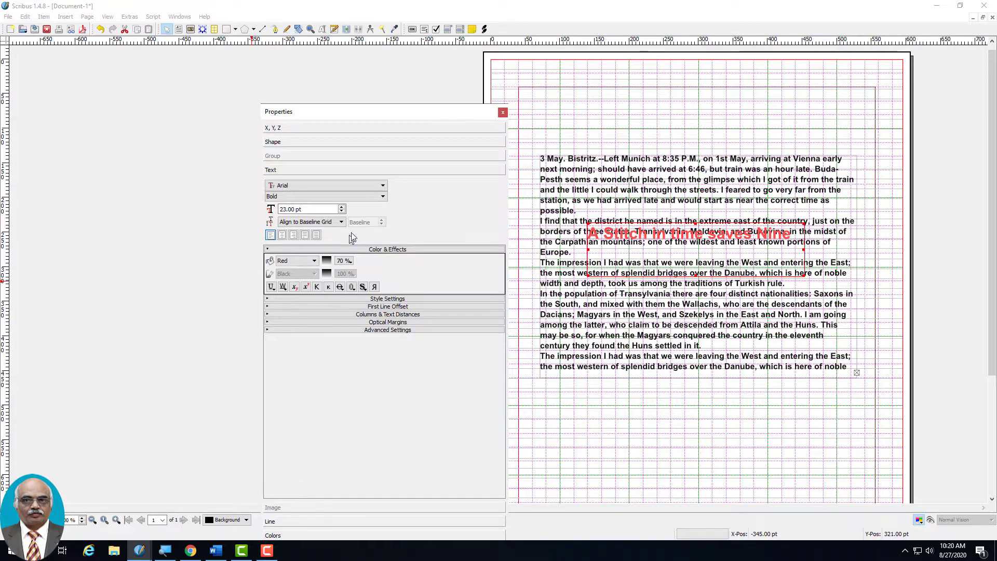
{"action": "left_click", "coordinate": [503, 113]}
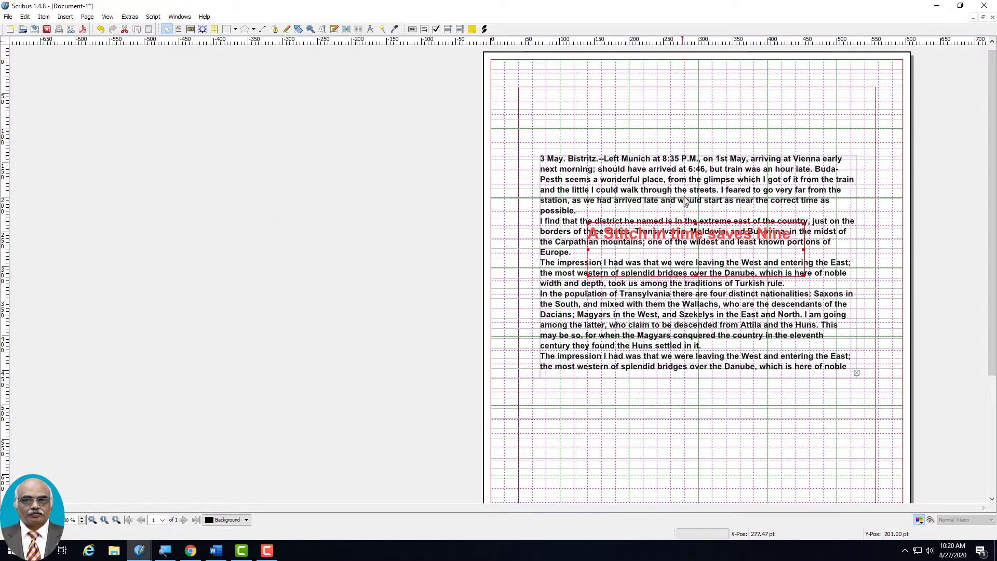
Reopen the quote frame's properties and review its shape options and text colour settings.
{"action": "right_click", "coordinate": [712, 266]}
{"action": "left_click", "coordinate": [744, 503]}
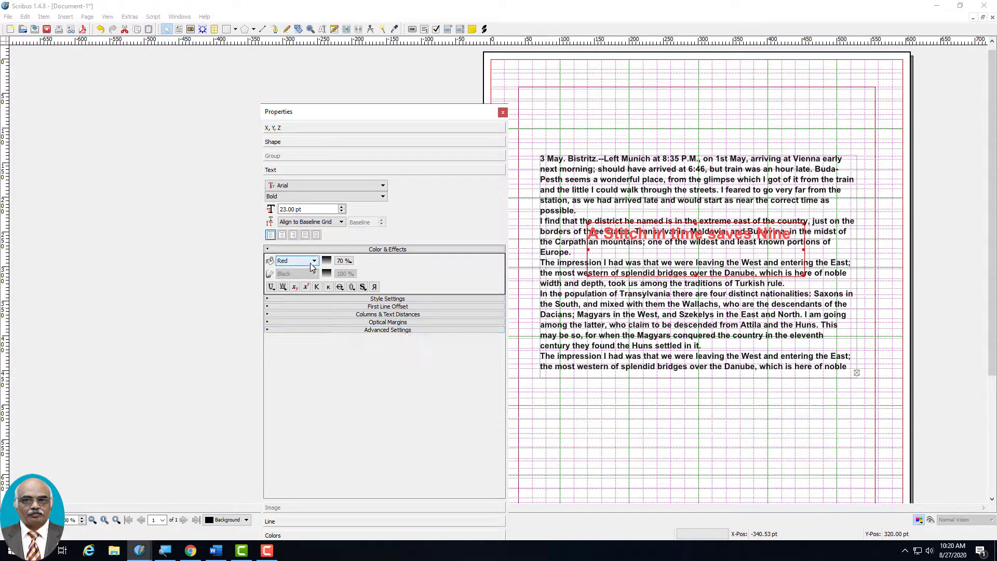
{"action": "left_click", "coordinate": [338, 250]}
{"action": "left_click", "coordinate": [338, 249]}
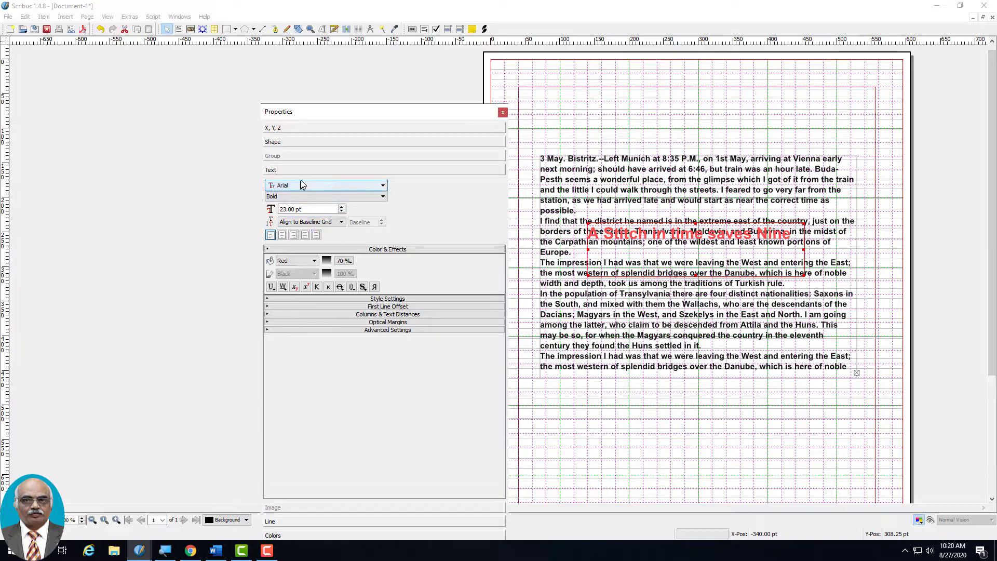
{"action": "left_click", "coordinate": [306, 143]}
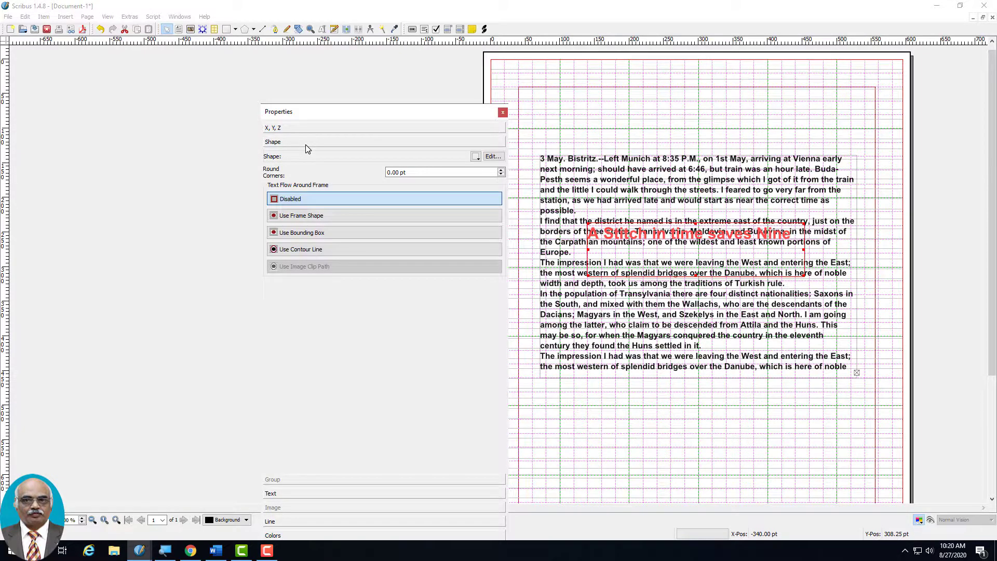
{"action": "left_click", "coordinate": [294, 491]}
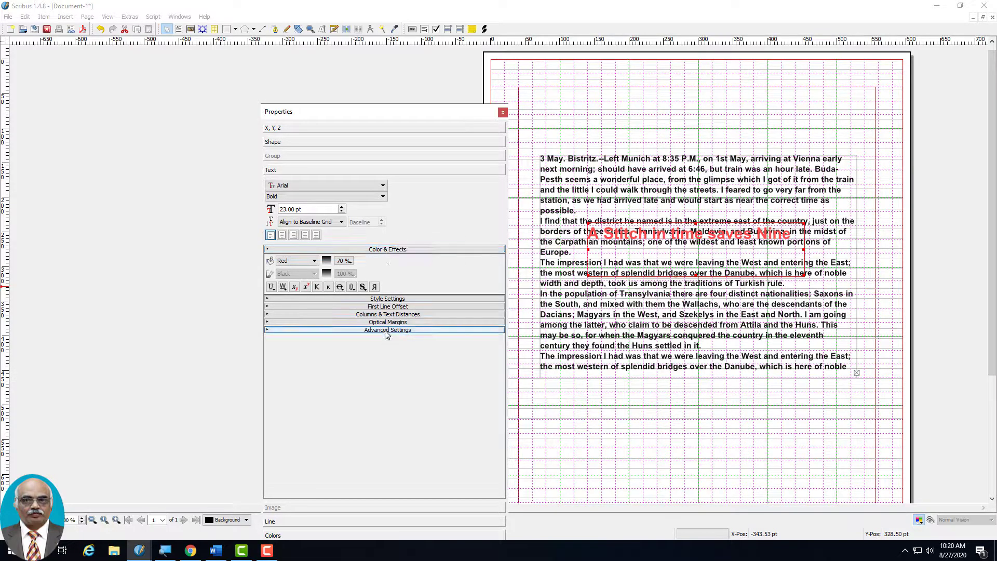
{"action": "left_click", "coordinate": [382, 250]}
{"action": "left_click", "coordinate": [381, 250]}
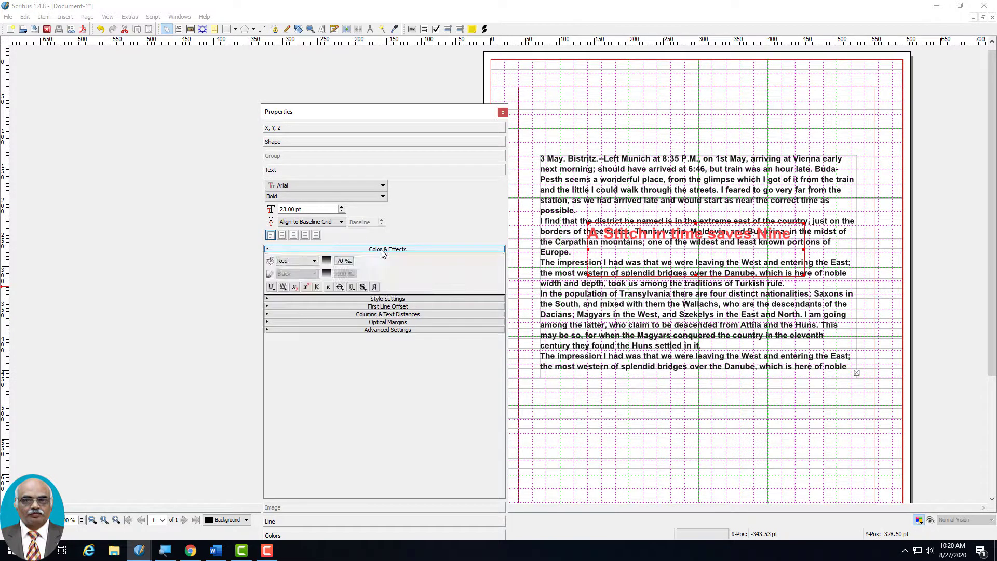
{"action": "left_click", "coordinate": [293, 262]}
{"action": "left_click", "coordinate": [290, 261]}
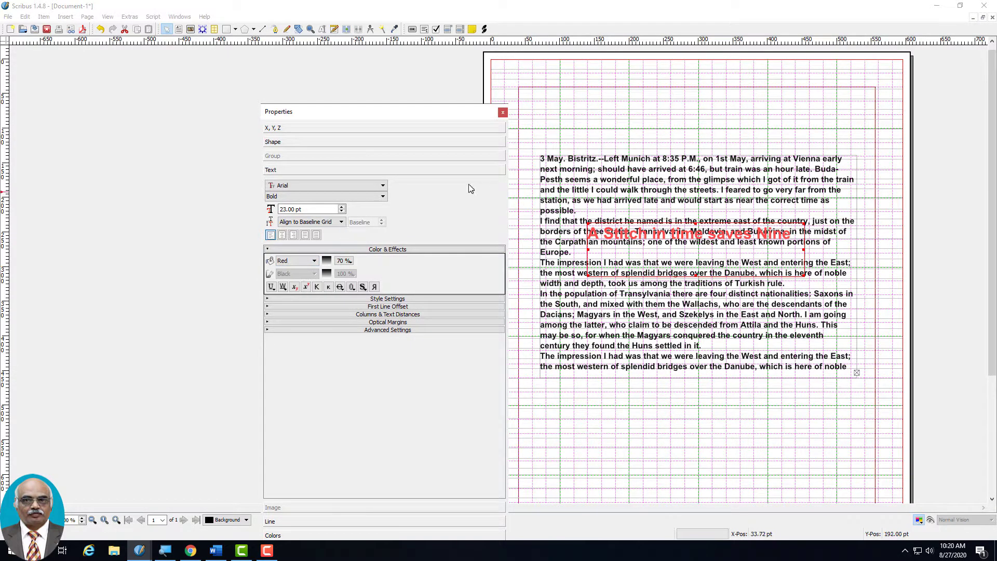
Make the body text flow around the quote frame with the Use Frame Shape option.
{"action": "left_click", "coordinate": [654, 208]}
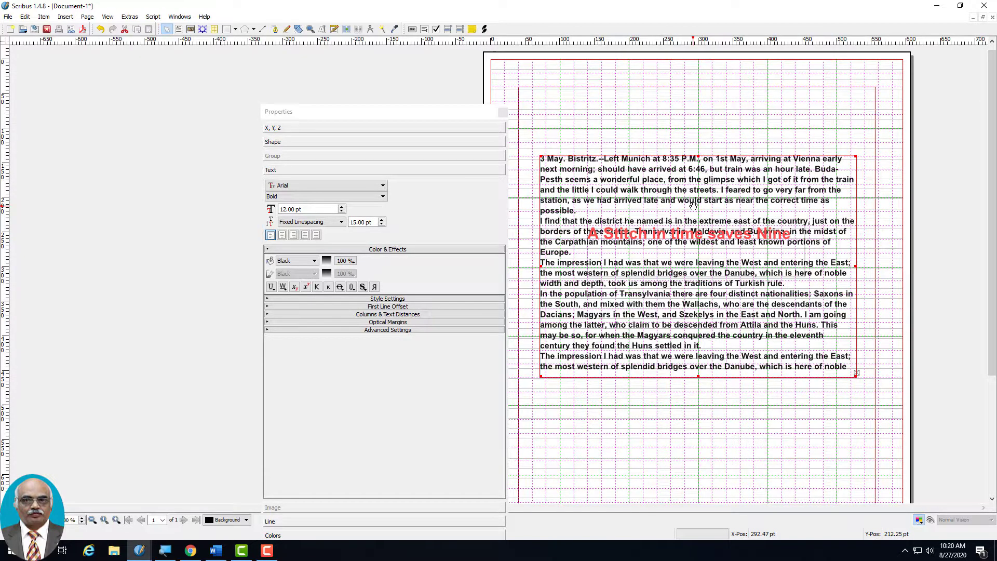
{"action": "left_click", "coordinate": [662, 236]}
{"action": "right_click", "coordinate": [639, 297]}
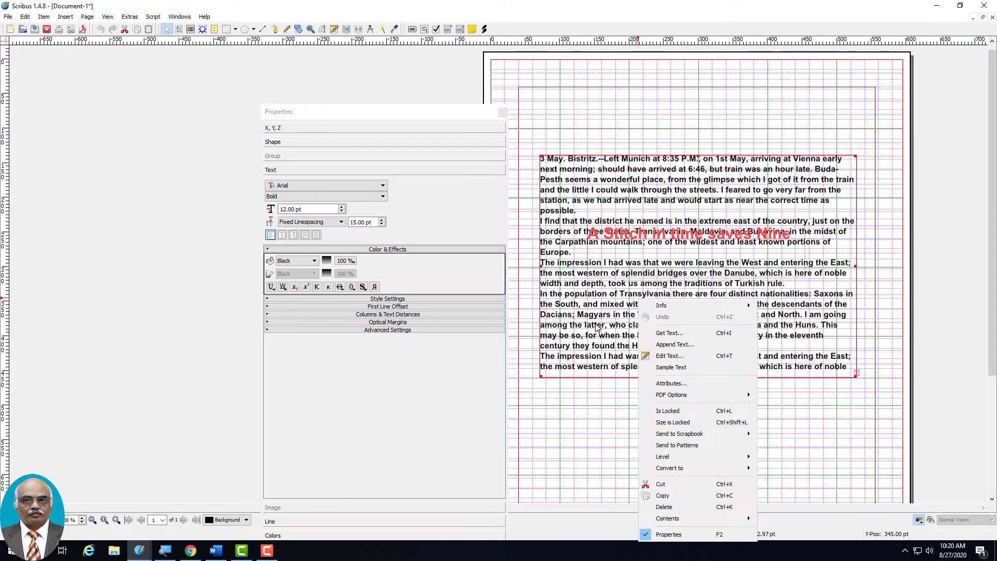
{"action": "left_click", "coordinate": [653, 203]}
{"action": "left_click", "coordinate": [642, 234]}
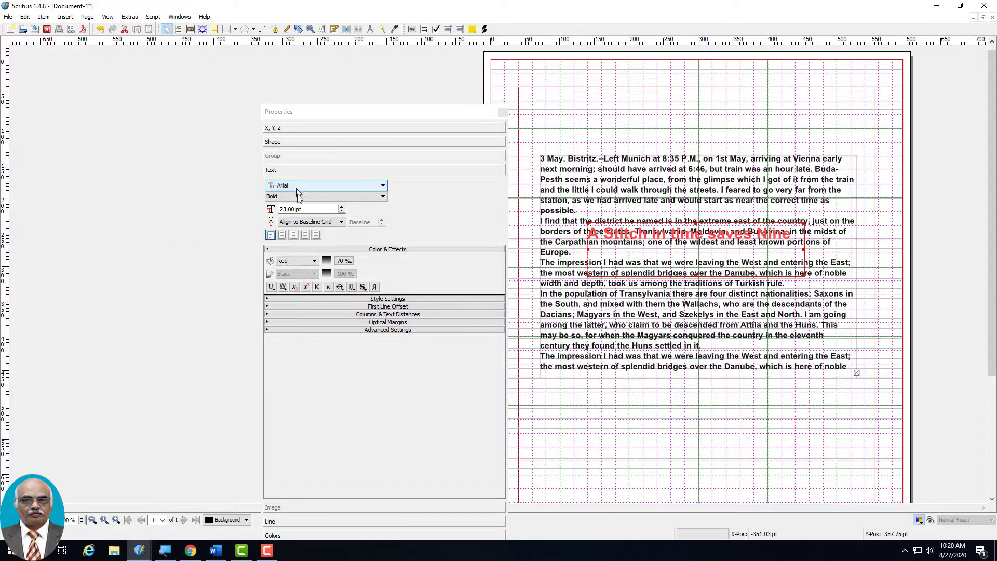
{"action": "left_click", "coordinate": [304, 143]}
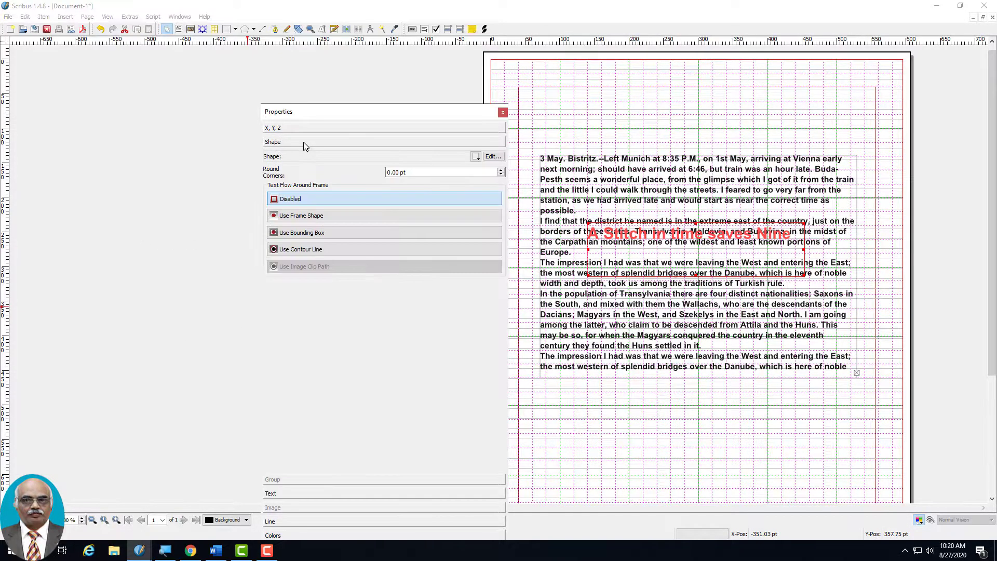
{"action": "left_click", "coordinate": [326, 218]}
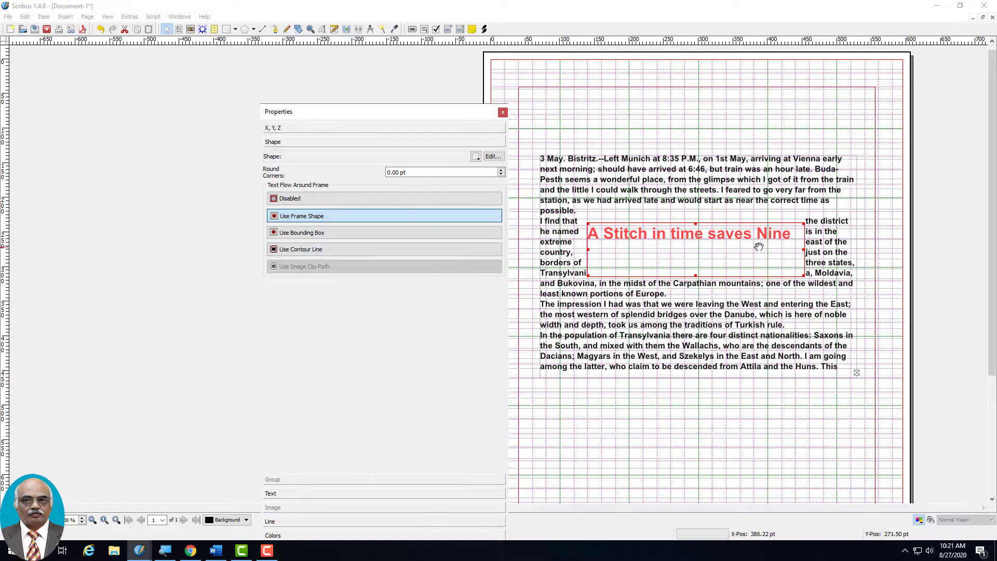
Move the quote frame around inside the body text and leave it near the middle of the text block.
{"action": "left_click", "coordinate": [701, 232]}
{"action": "left_click_drag", "start_coordinate": [711, 206], "coordinate": [712, 206]}
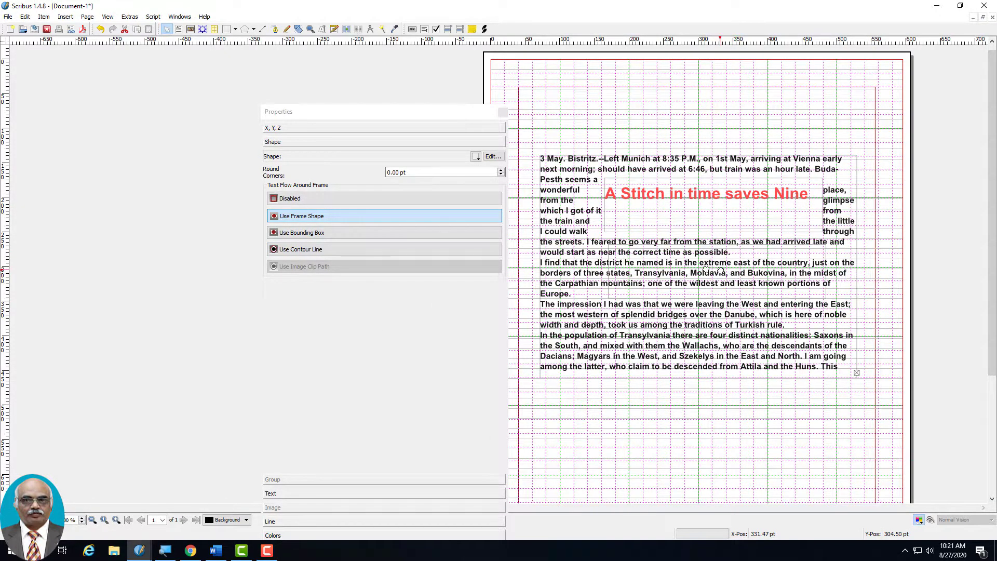
{"action": "left_click_drag", "start_coordinate": [737, 231], "coordinate": [724, 290]}
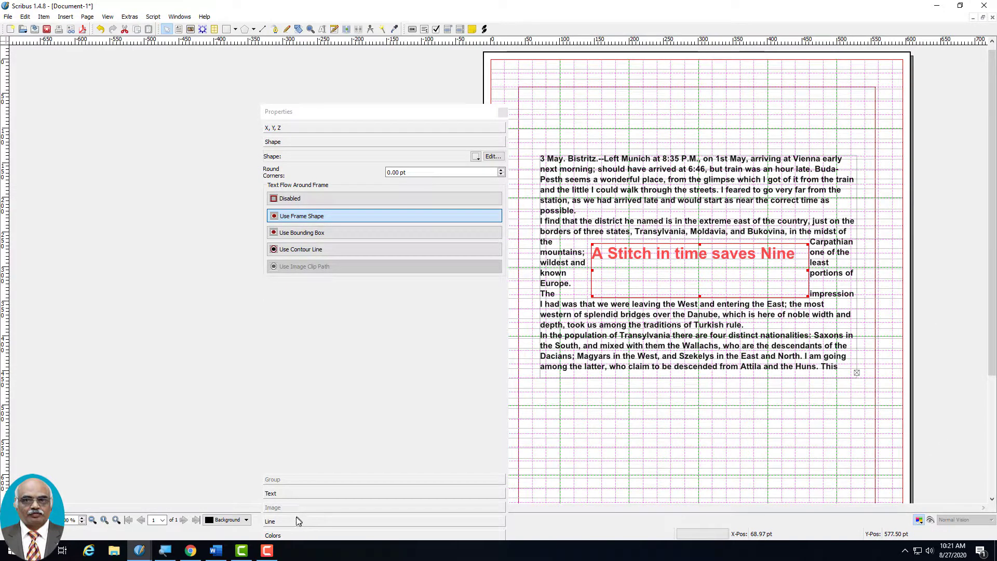
Fill the quote frame with a Horizontal Gradient and colour its starting stop Green.
{"action": "left_click", "coordinate": [290, 534]}
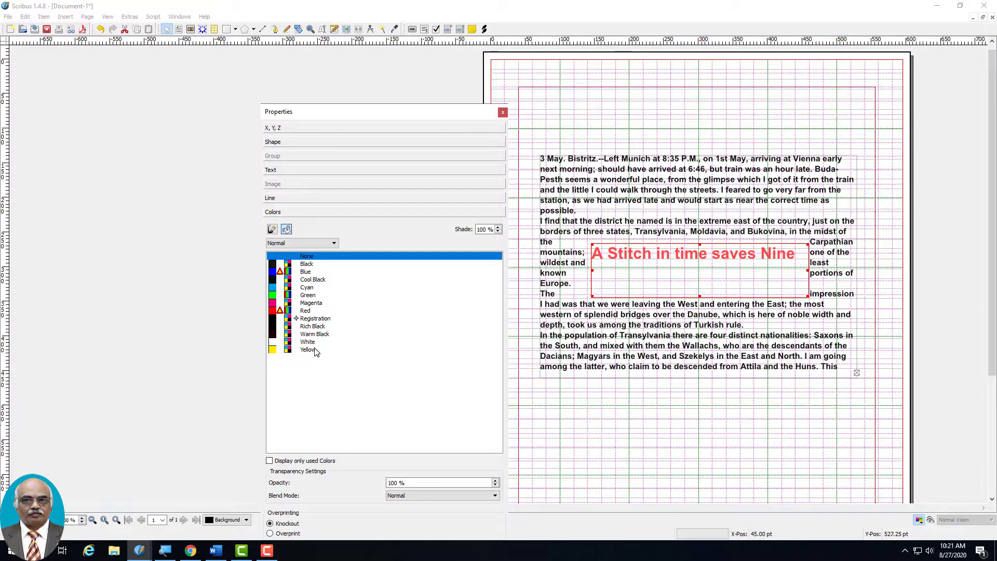
{"action": "left_click", "coordinate": [287, 244]}
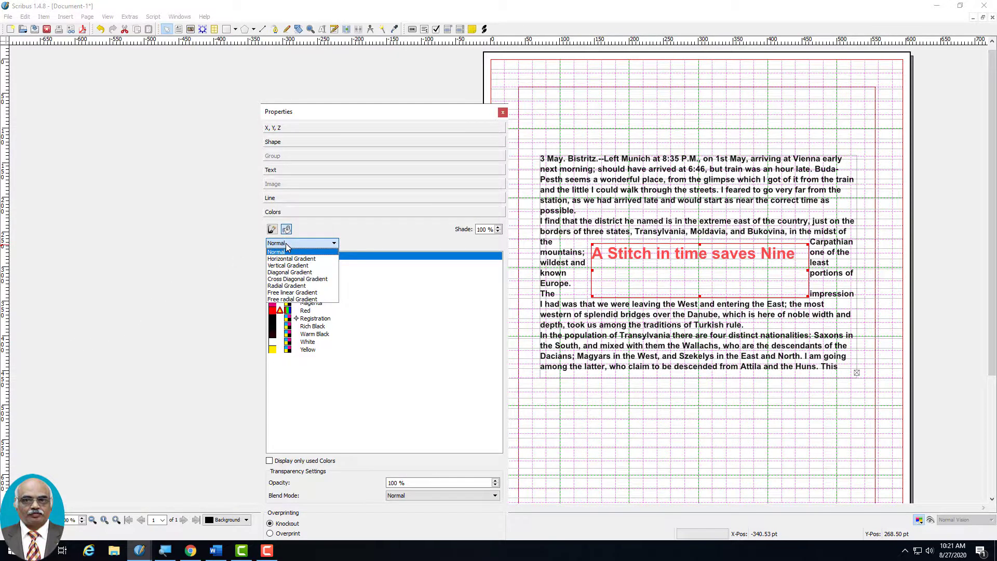
{"action": "left_click", "coordinate": [289, 258]}
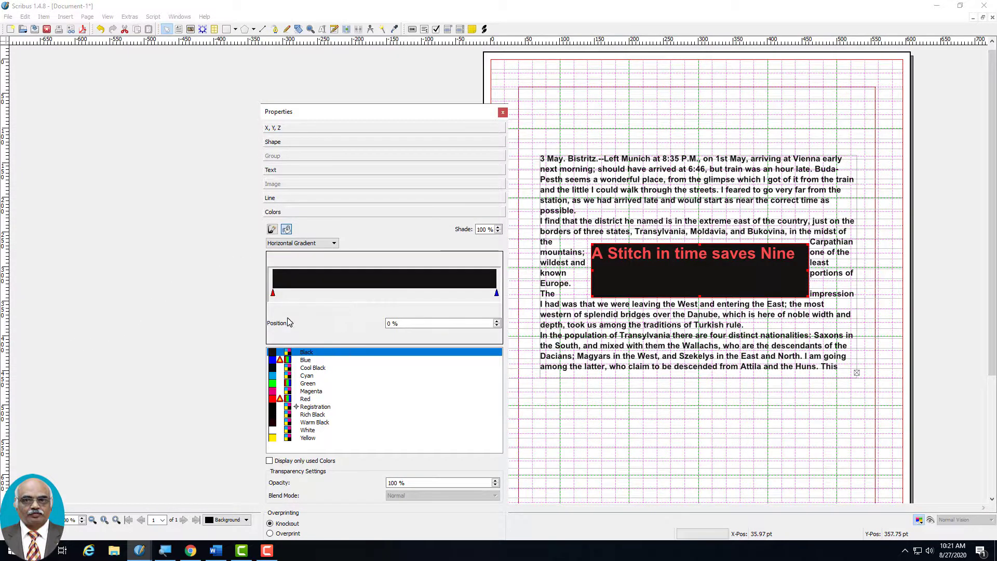
{"action": "left_click", "coordinate": [269, 384]}
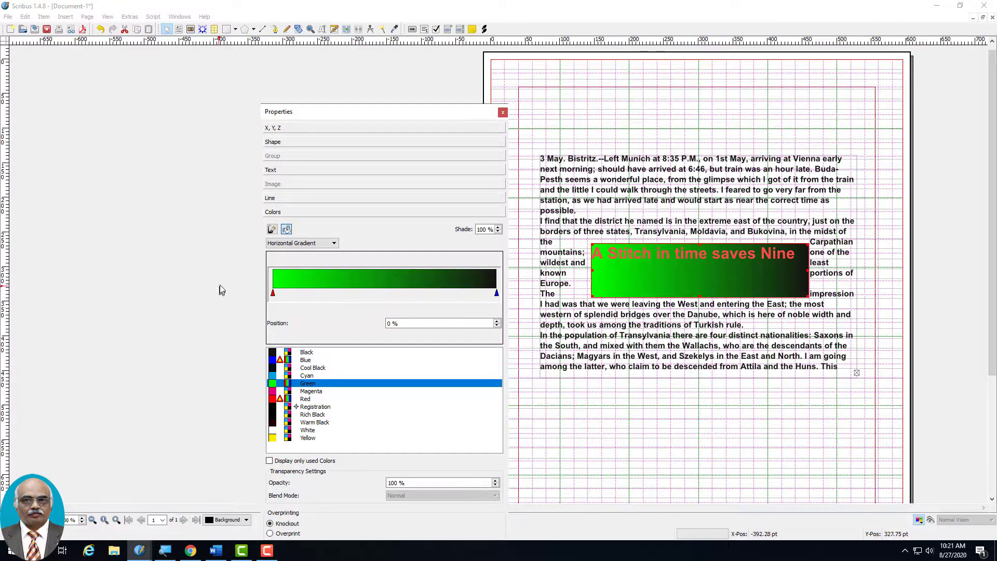
Colour the gradient's end stop Red, and place the Green stop at 22 % and the Red stop at 67 %.
{"action": "left_click_drag", "start_coordinate": [274, 294], "coordinate": [332, 294]}
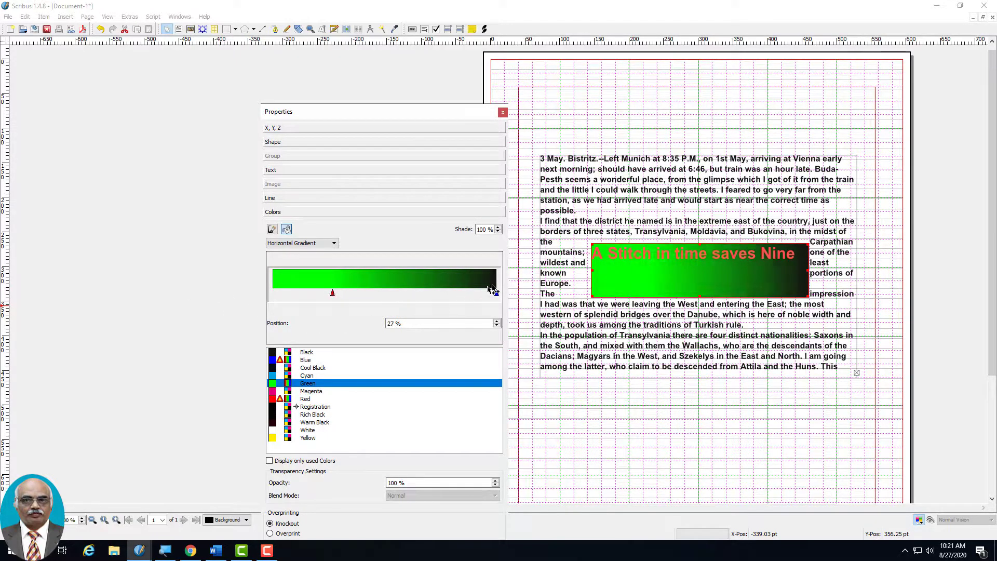
{"action": "left_click_drag", "start_coordinate": [496, 294], "coordinate": [436, 293]}
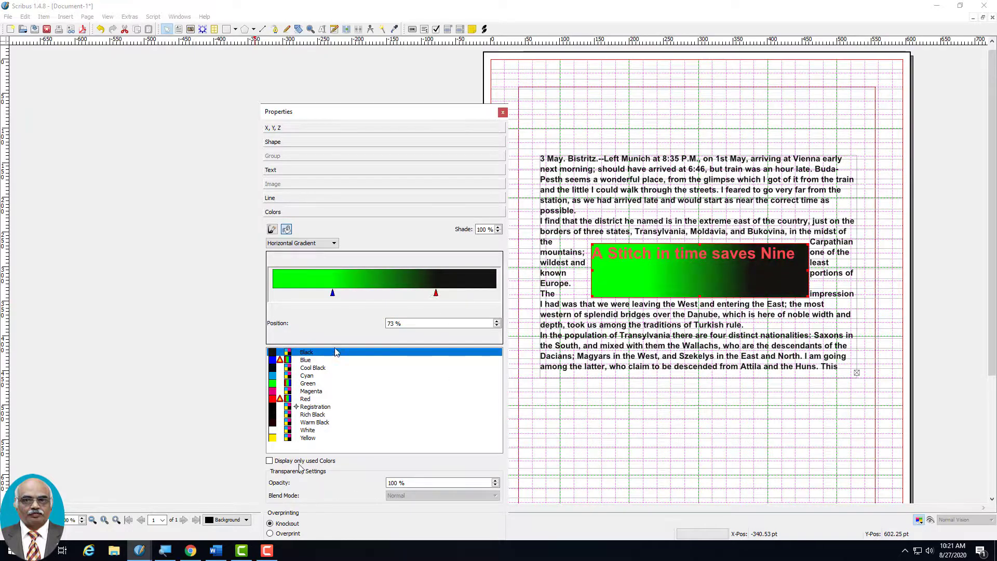
{"action": "left_click", "coordinate": [271, 399]}
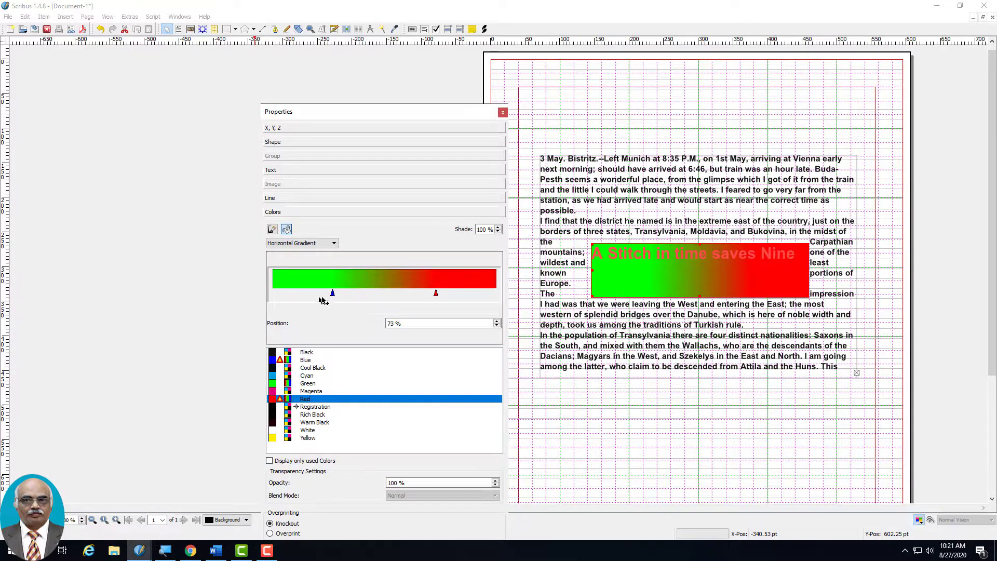
{"action": "left_click_drag", "start_coordinate": [333, 293], "coordinate": [323, 294]}
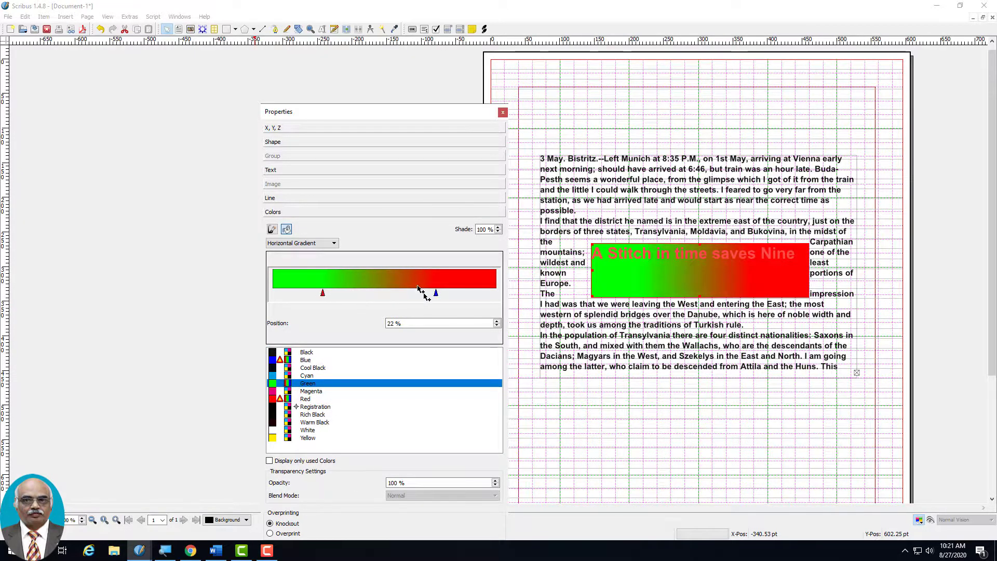
{"action": "left_click_drag", "start_coordinate": [436, 294], "coordinate": [423, 294]}
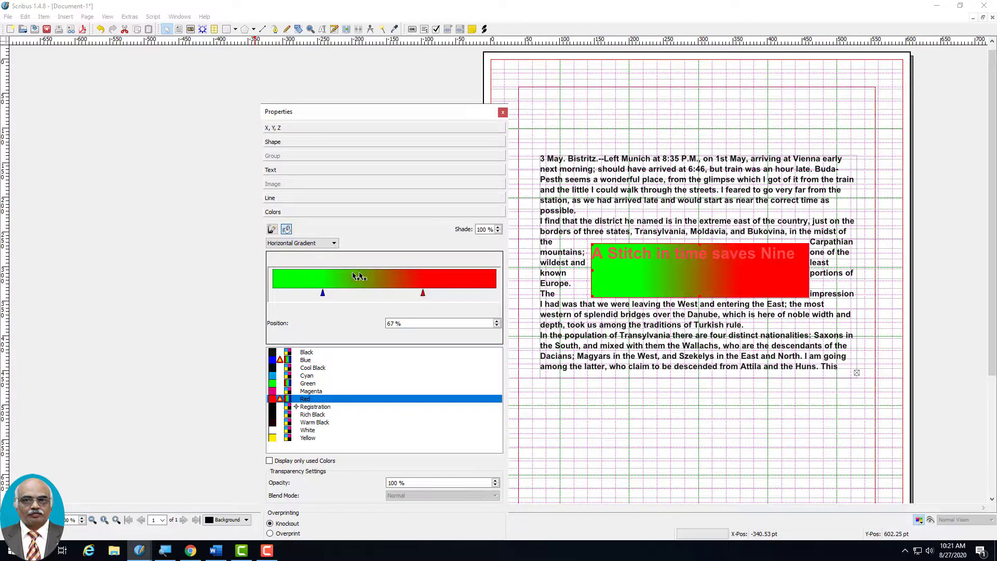
Give both the quote frame and the body text frame a Black outline.
{"action": "left_click", "coordinate": [272, 229]}
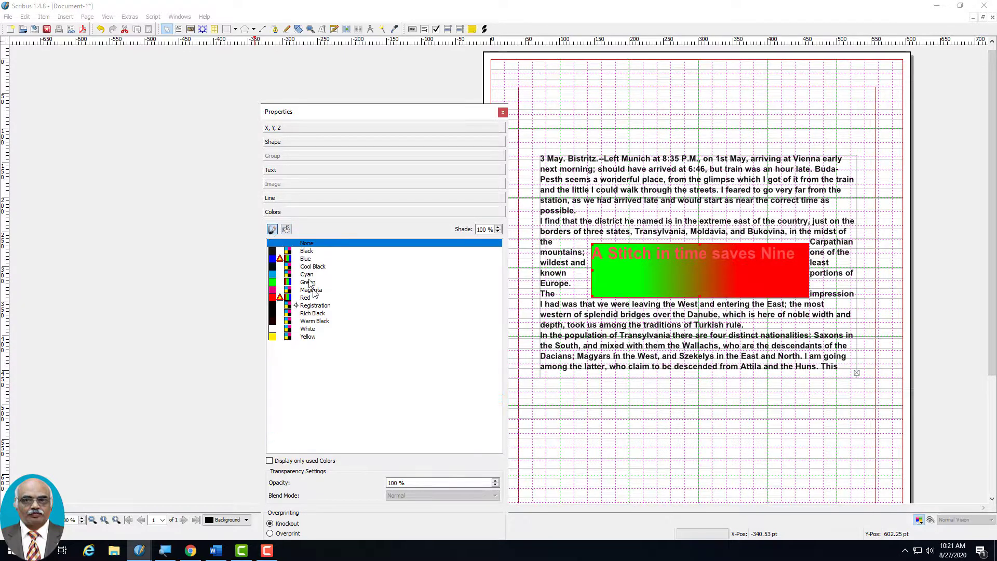
{"action": "left_click", "coordinate": [273, 251]}
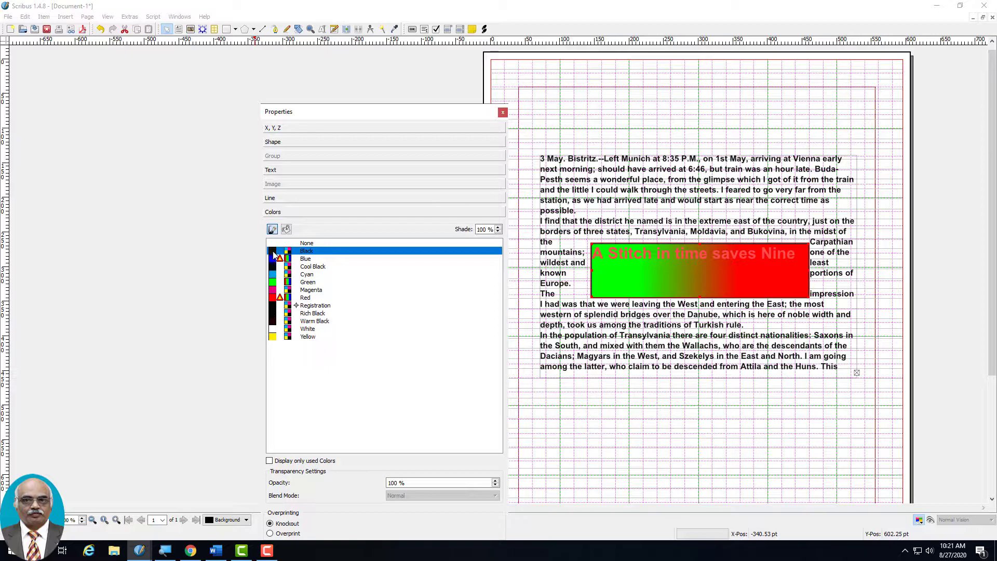
{"action": "left_click", "coordinate": [707, 203]}
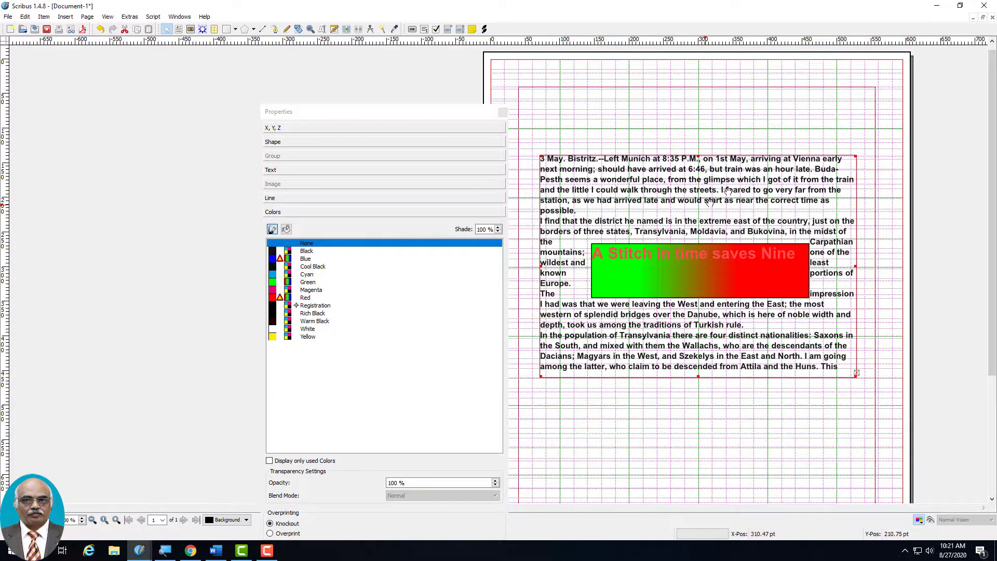
{"action": "left_click", "coordinate": [317, 252]}
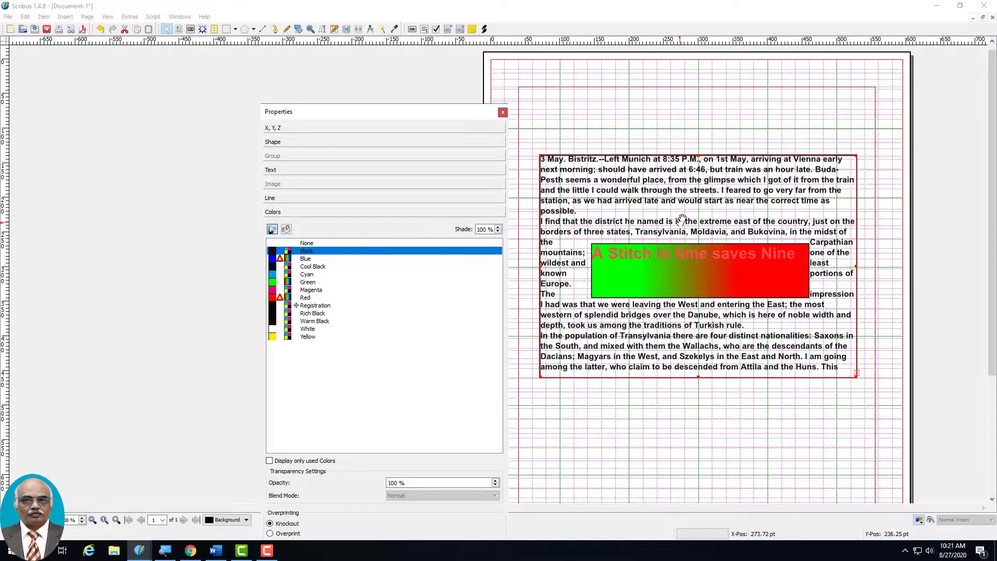
Try Black as the text colour of the quote.
{"action": "left_click", "coordinate": [665, 254]}
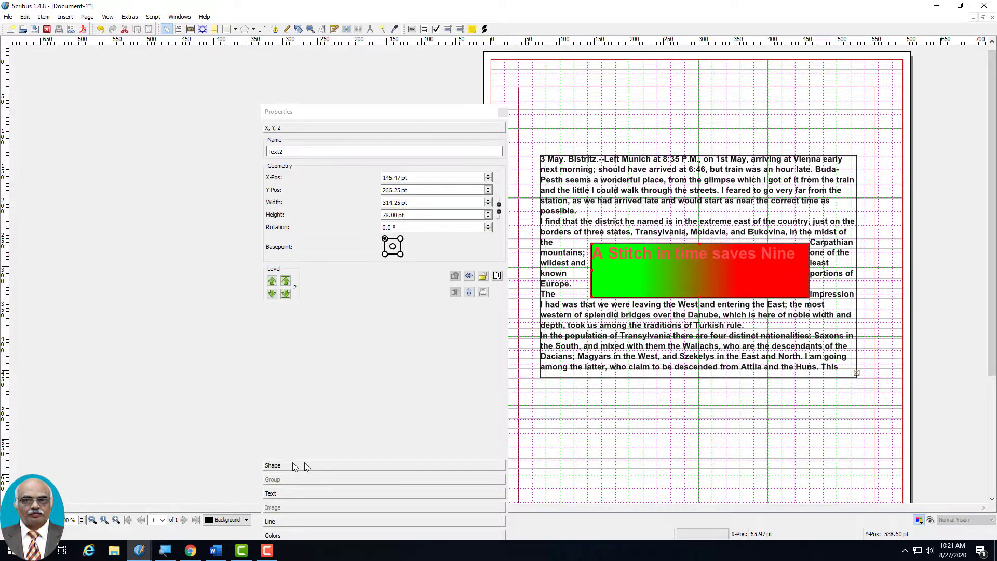
{"action": "left_click", "coordinate": [291, 494]}
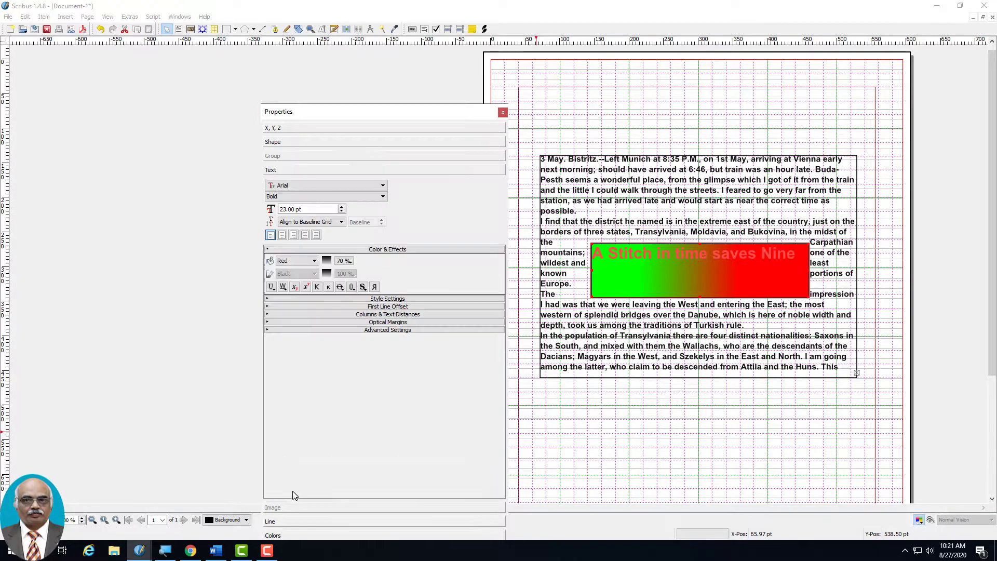
{"action": "left_click", "coordinate": [314, 261]}
{"action": "left_click", "coordinate": [312, 280]}
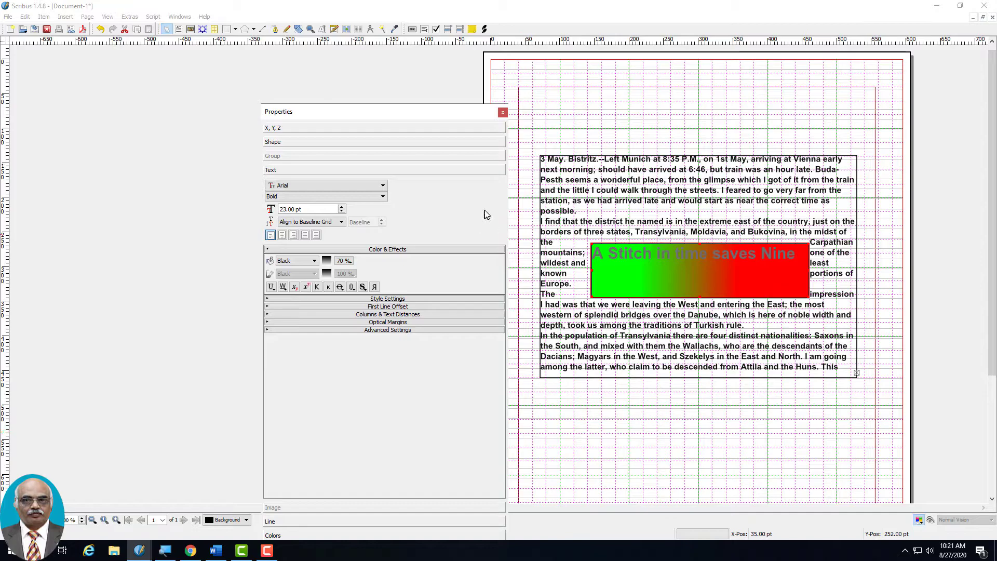
Try Green as the body text colour and set it back to Black.
{"action": "left_click", "coordinate": [727, 206]}
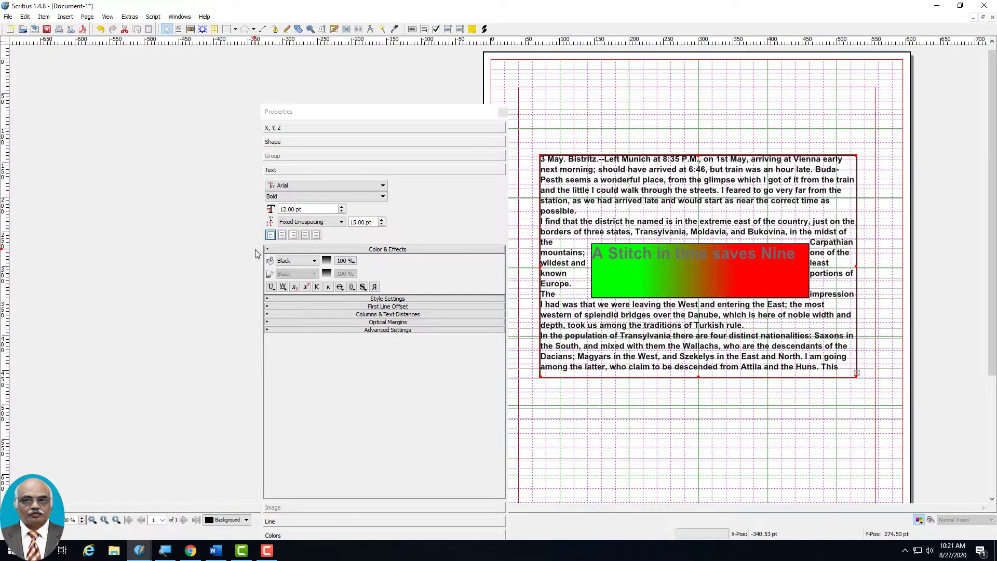
{"action": "left_click", "coordinate": [313, 261]}
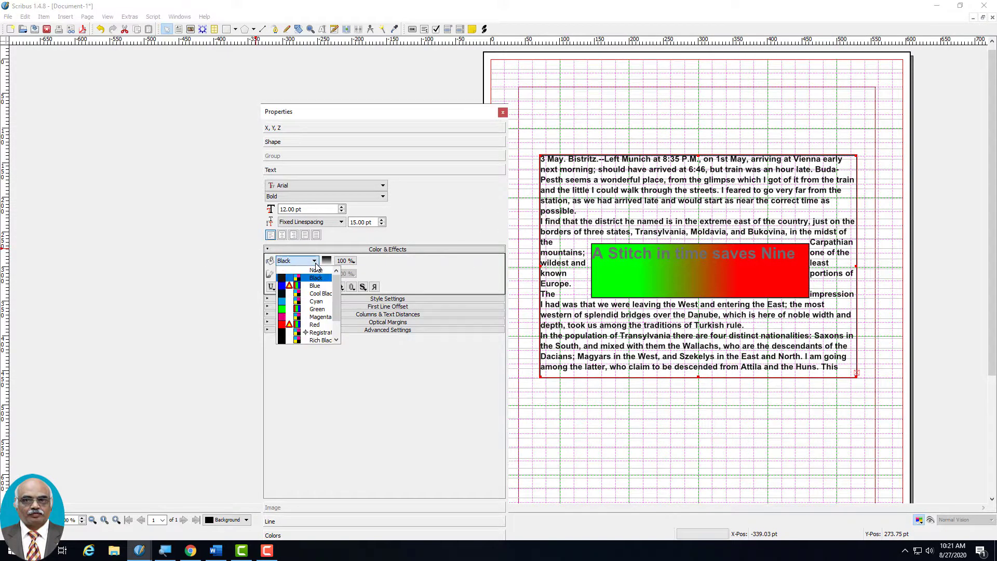
{"action": "left_click", "coordinate": [311, 309]}
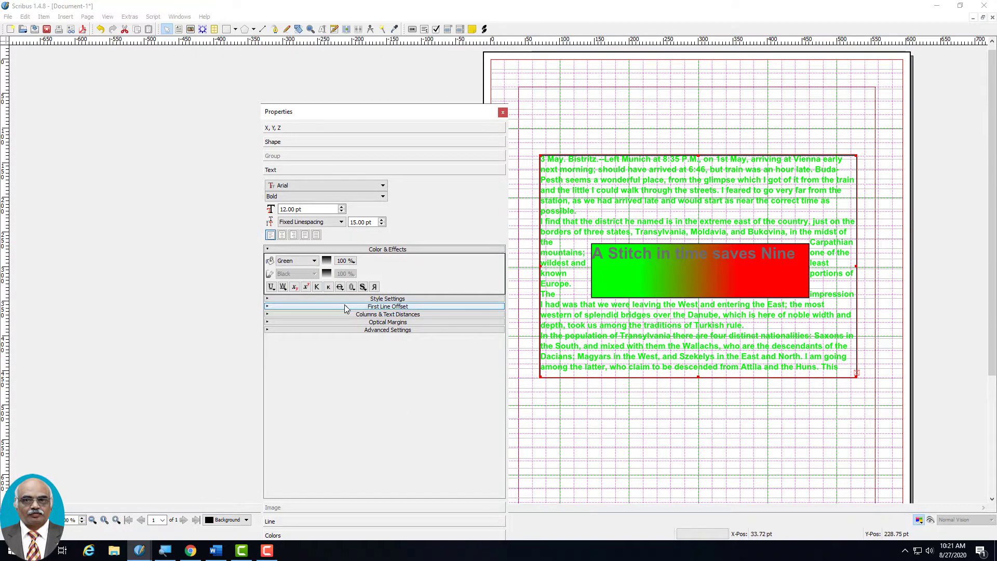
{"action": "left_click", "coordinate": [313, 260]}
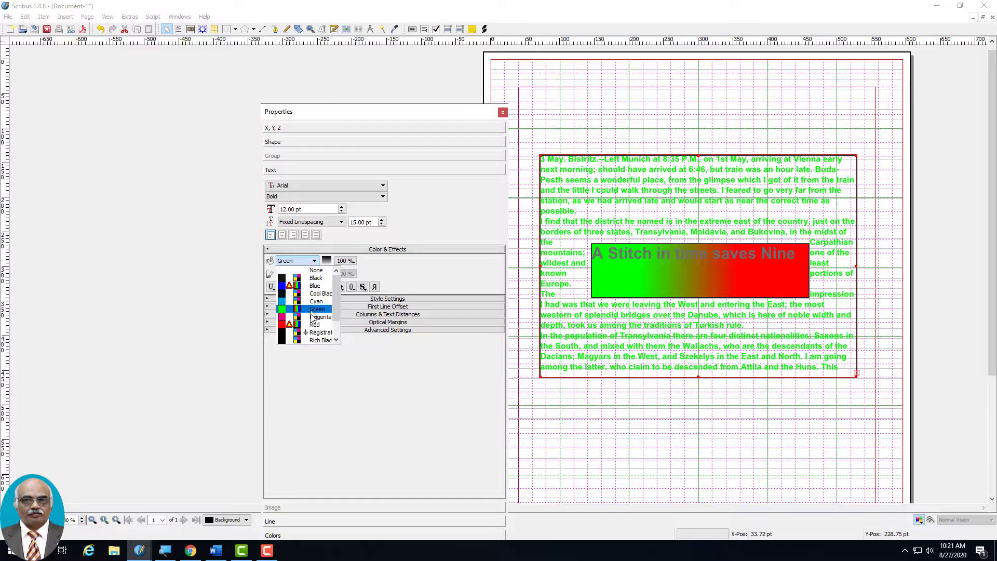
{"action": "left_click", "coordinate": [316, 278]}
Try Cyan, Green and Red as text colours for the quote on the gradient background.
{"action": "left_click", "coordinate": [742, 270]}
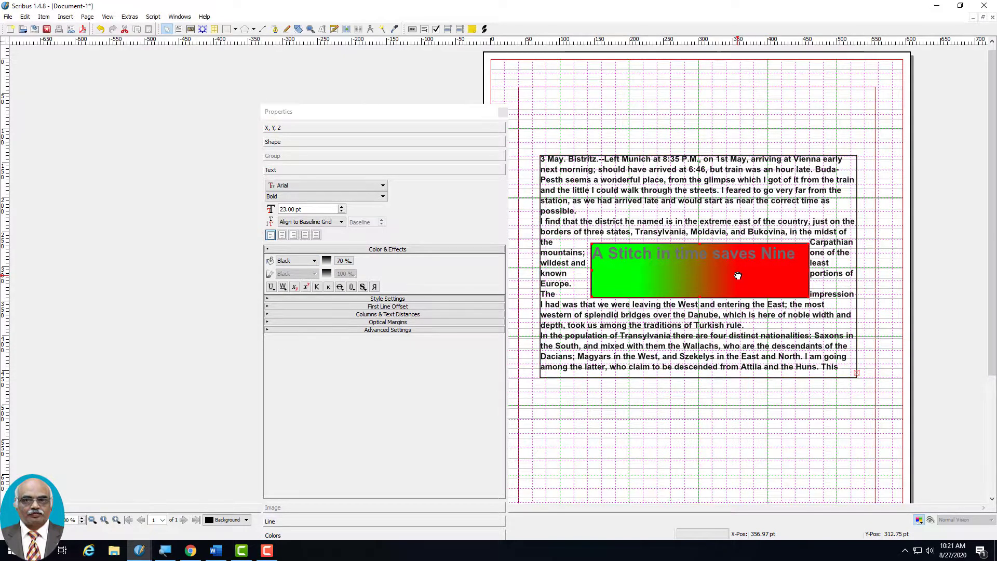
{"action": "left_click", "coordinate": [313, 261]}
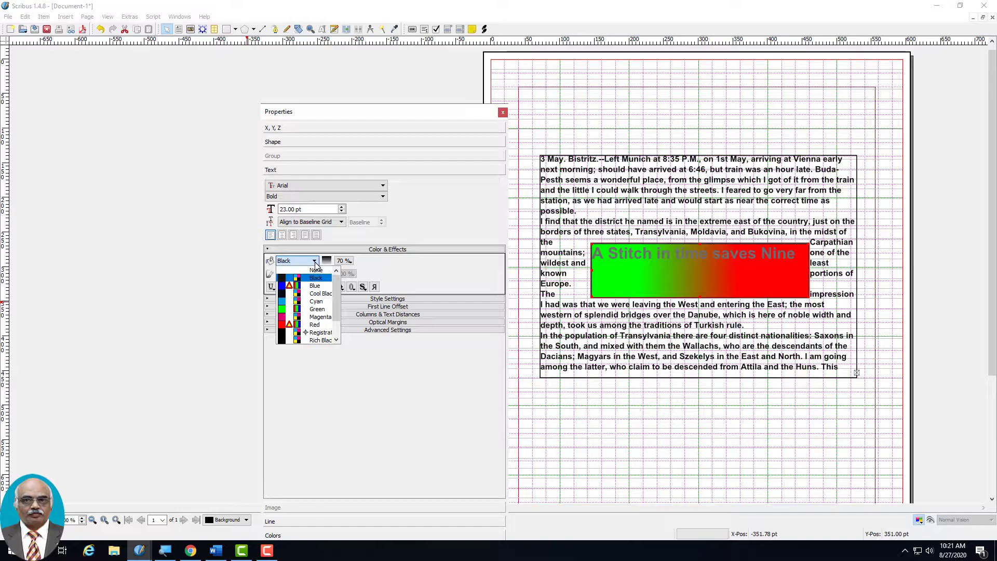
{"action": "left_click", "coordinate": [321, 304]}
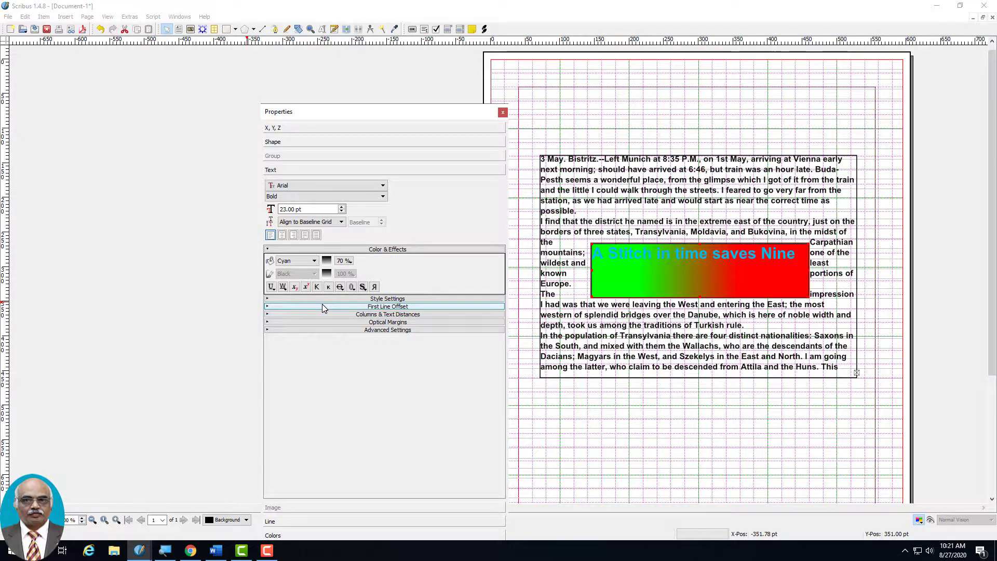
{"action": "left_click", "coordinate": [314, 260]}
{"action": "left_click", "coordinate": [316, 308]}
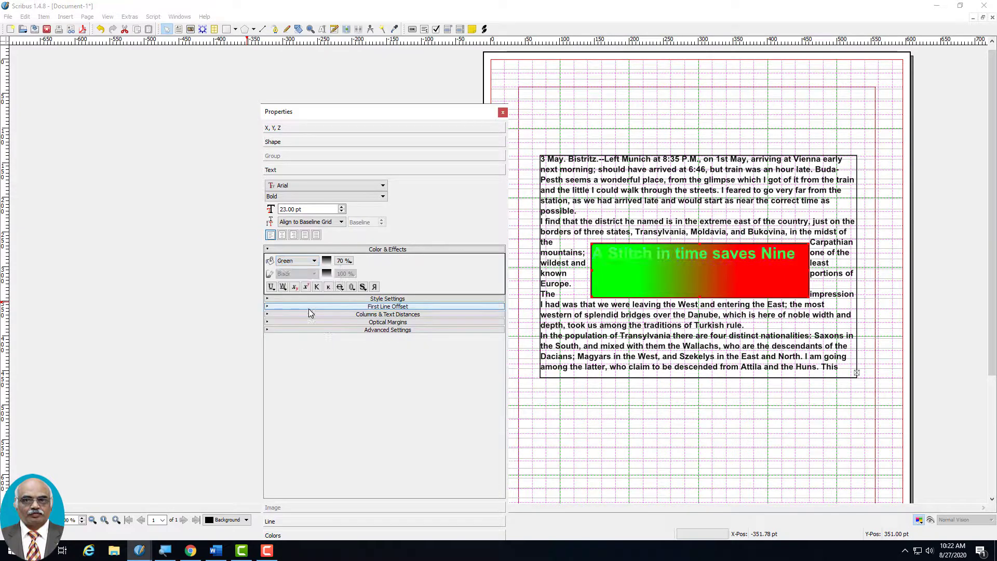
{"action": "left_click", "coordinate": [313, 261]}
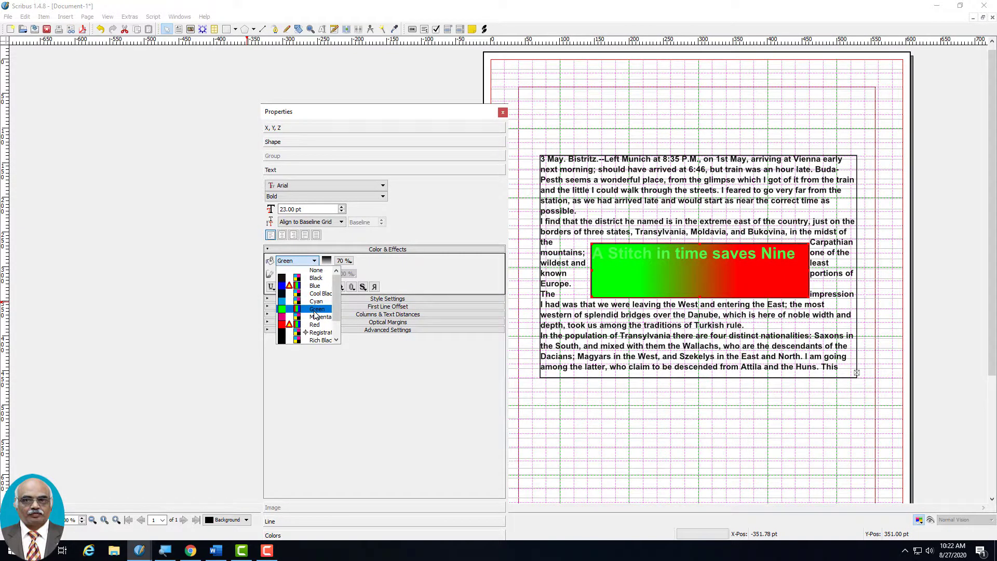
{"action": "left_click", "coordinate": [318, 324]}
Colour the quote text Yellow.
{"action": "left_click", "coordinate": [314, 262]}
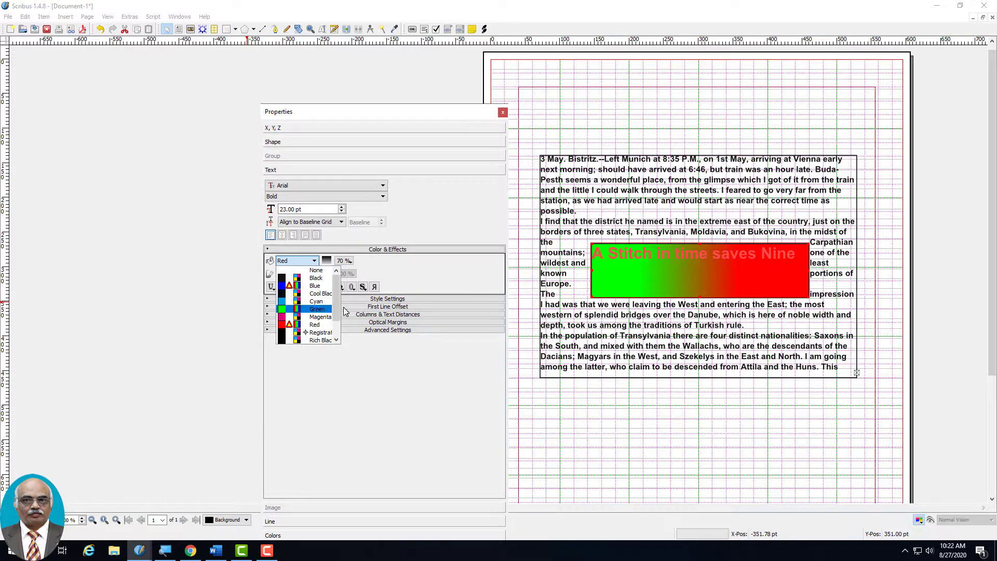
{"action": "scroll", "coordinate": [336, 328], "scroll_direction": "down", "scroll_amount": 1}
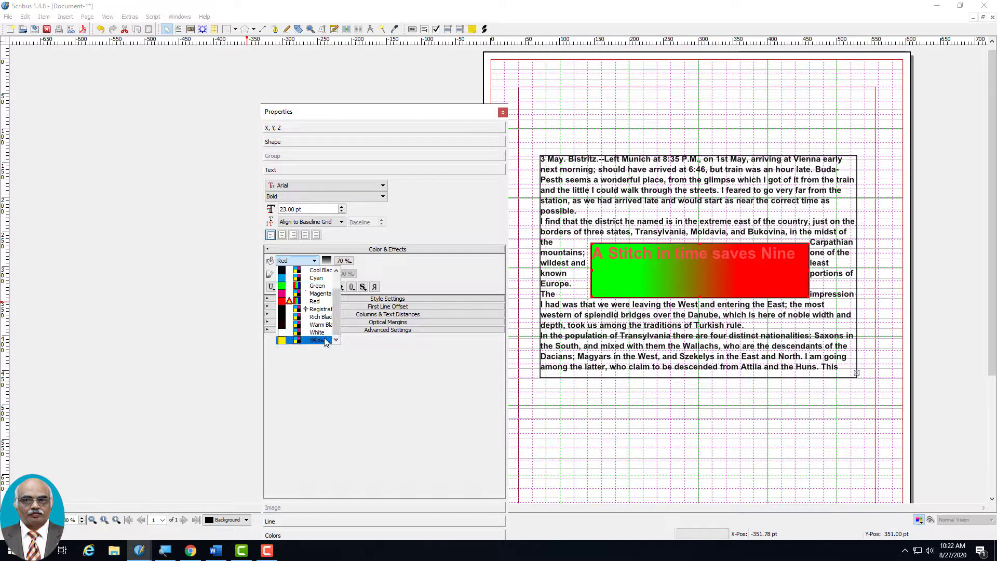
{"action": "left_click", "coordinate": [325, 340]}
Move the body text frame up to near the top margin and the quote frame up by the same amount within it.
{"action": "left_click", "coordinate": [676, 209]}
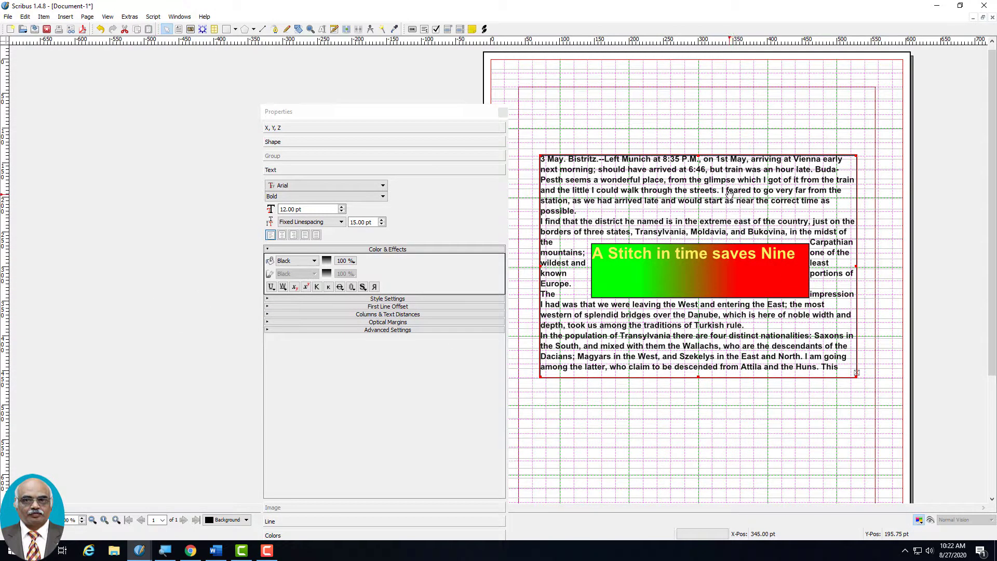
{"action": "left_click_drag", "start_coordinate": [729, 193], "coordinate": [730, 132]}
{"action": "left_click", "coordinate": [703, 254]}
{"action": "left_click_drag", "start_coordinate": [703, 265], "coordinate": [702, 208]}
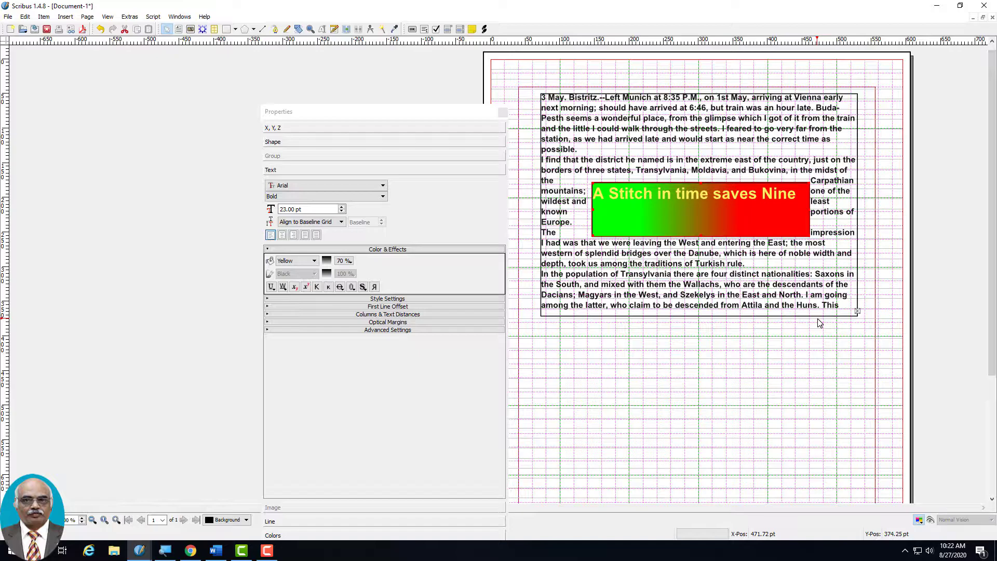
Move the Green stop of the quote frame's fill gradient to 16 %.
{"action": "left_click", "coordinate": [652, 152]}
{"action": "left_click", "coordinate": [681, 223]}
{"action": "left_click", "coordinate": [330, 143]}
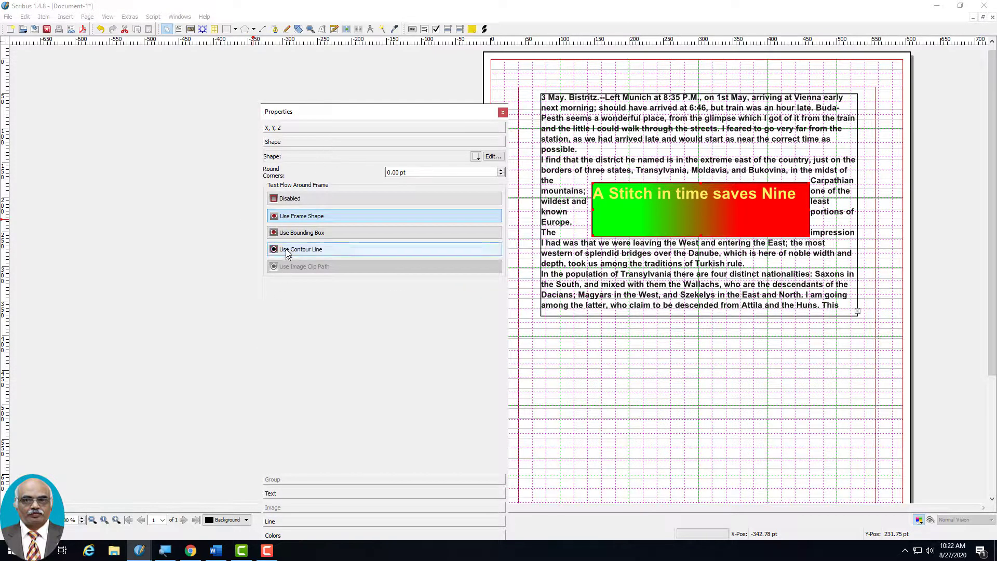
{"action": "left_click", "coordinate": [274, 535]}
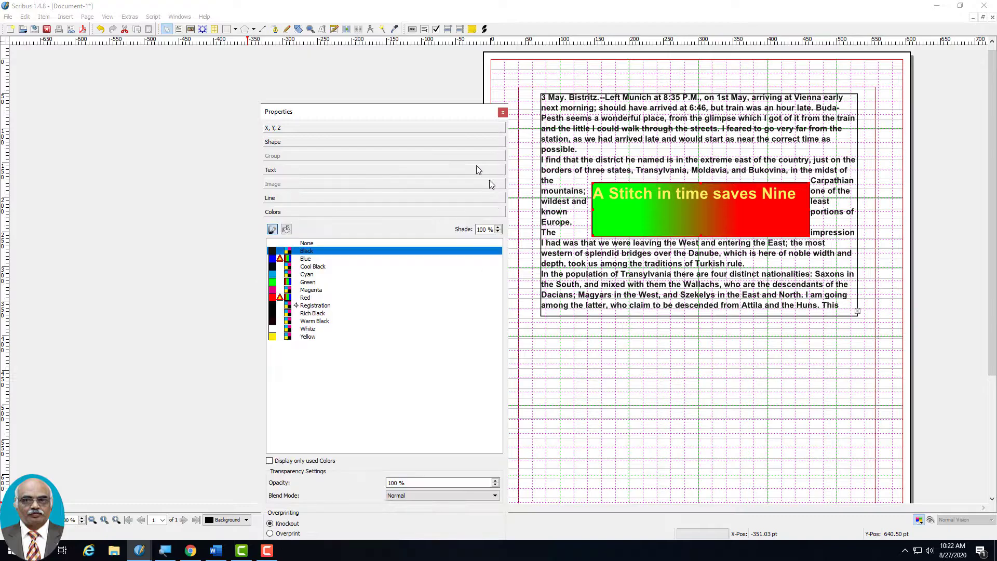
{"action": "left_click", "coordinate": [286, 229]}
{"action": "left_click", "coordinate": [327, 293]}
{"action": "left_click_drag", "start_coordinate": [329, 295], "coordinate": [309, 295]}
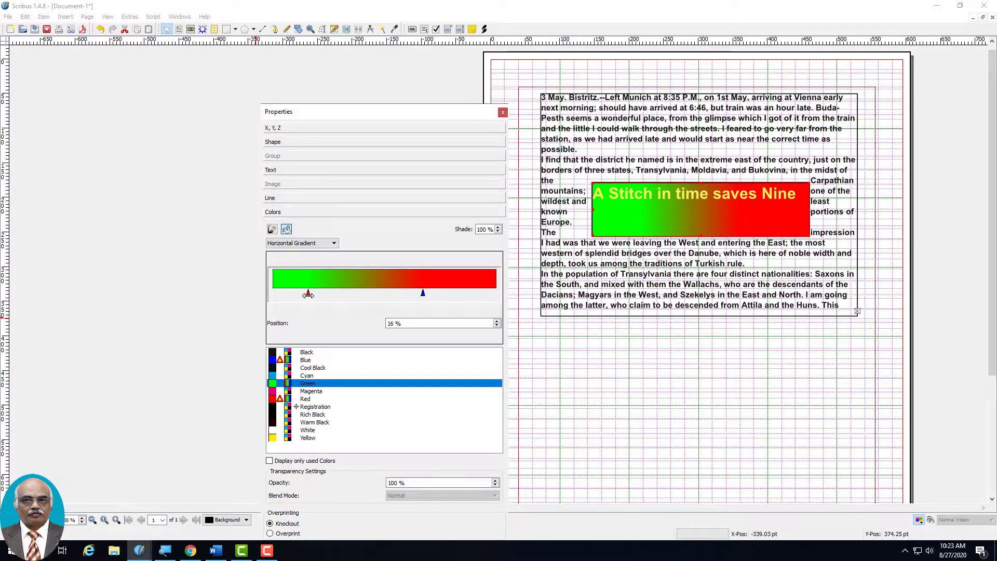
Try a Vertical Gradient for the quote frame's fill, and settle on Cross Diagonal Gradient.
{"action": "left_click", "coordinate": [311, 243]}
{"action": "left_click", "coordinate": [314, 265]}
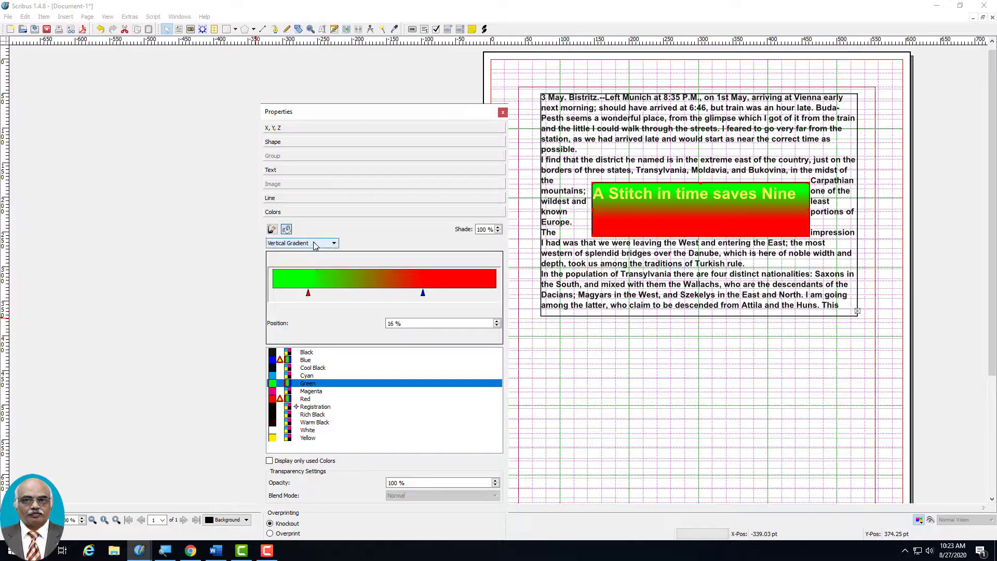
{"action": "left_click", "coordinate": [314, 243]}
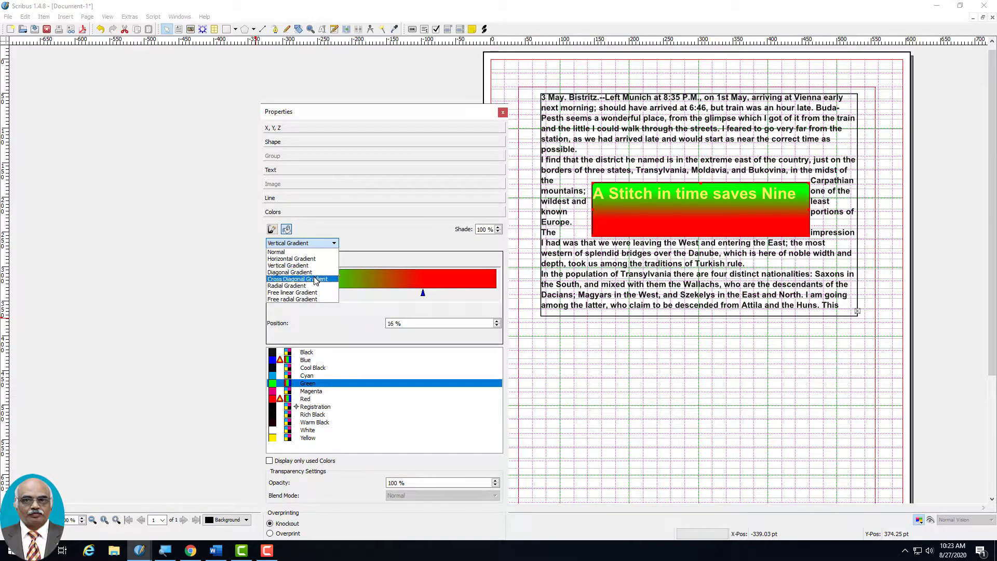
{"action": "left_click", "coordinate": [316, 279]}
{"action": "left_click", "coordinate": [317, 244]}
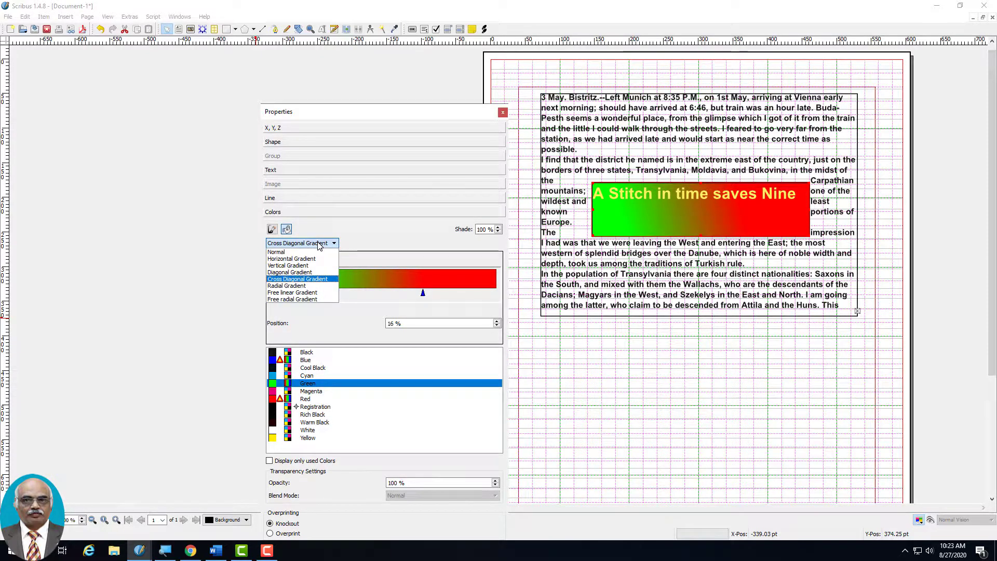
{"action": "left_click", "coordinate": [323, 281]}
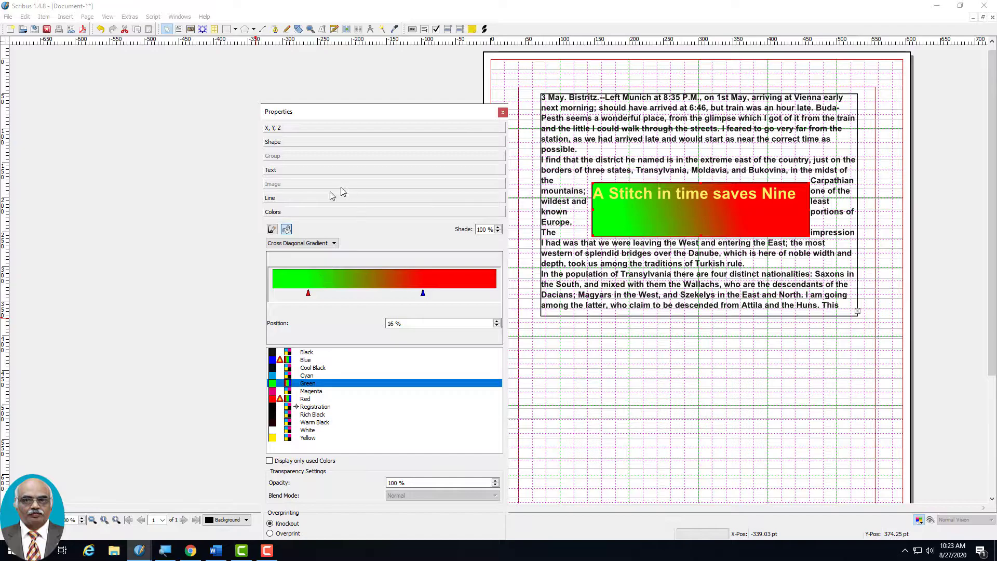
Try to recolour the quote text with Warm Black and Black in the frame's line colour settings.
{"action": "left_click", "coordinate": [272, 229]}
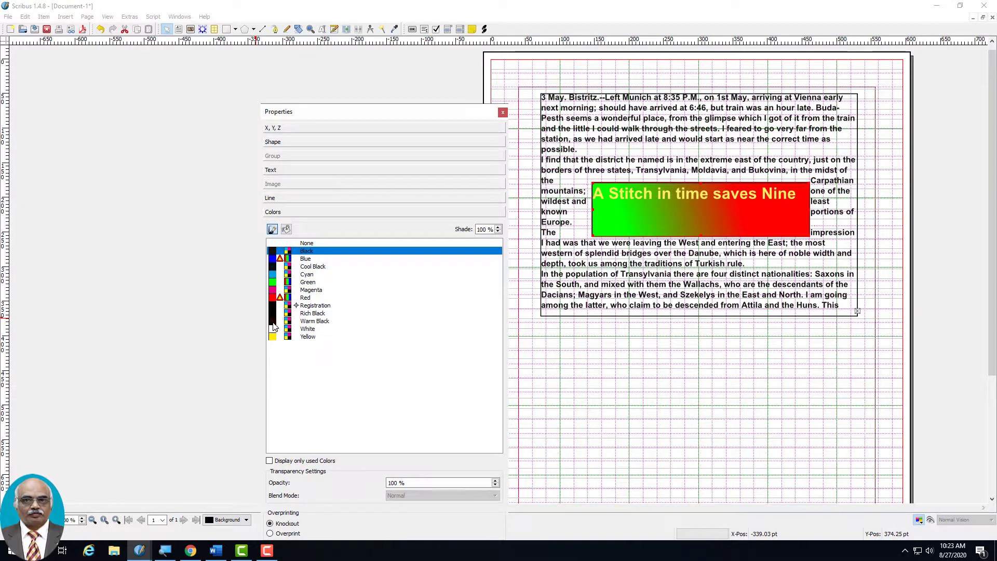
{"action": "left_click", "coordinate": [274, 321]}
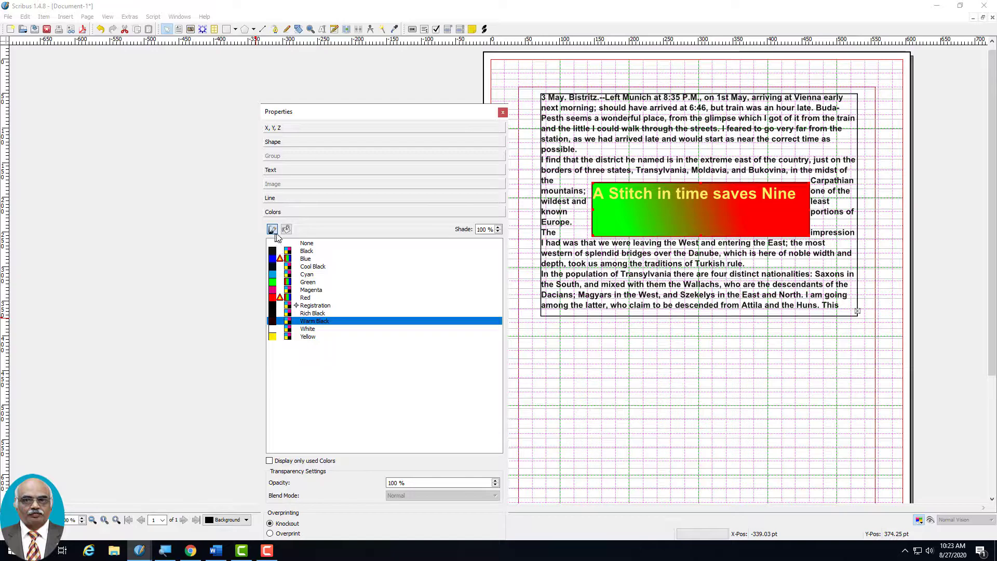
{"action": "double_click", "coordinate": [639, 196]}
{"action": "left_click_drag", "start_coordinate": [592, 193], "coordinate": [801, 195]}
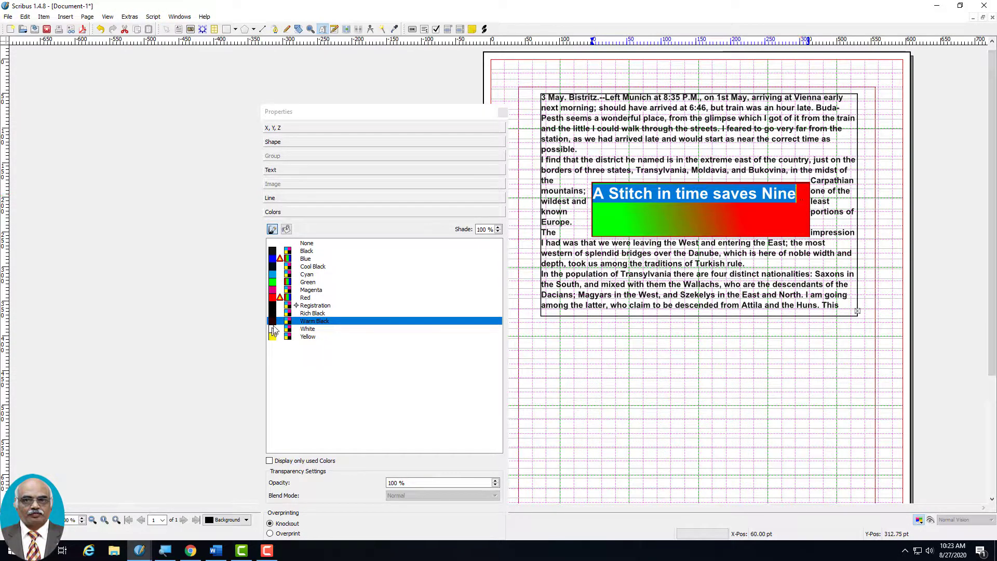
{"action": "left_click", "coordinate": [310, 323]}
{"action": "left_click", "coordinate": [332, 251]}
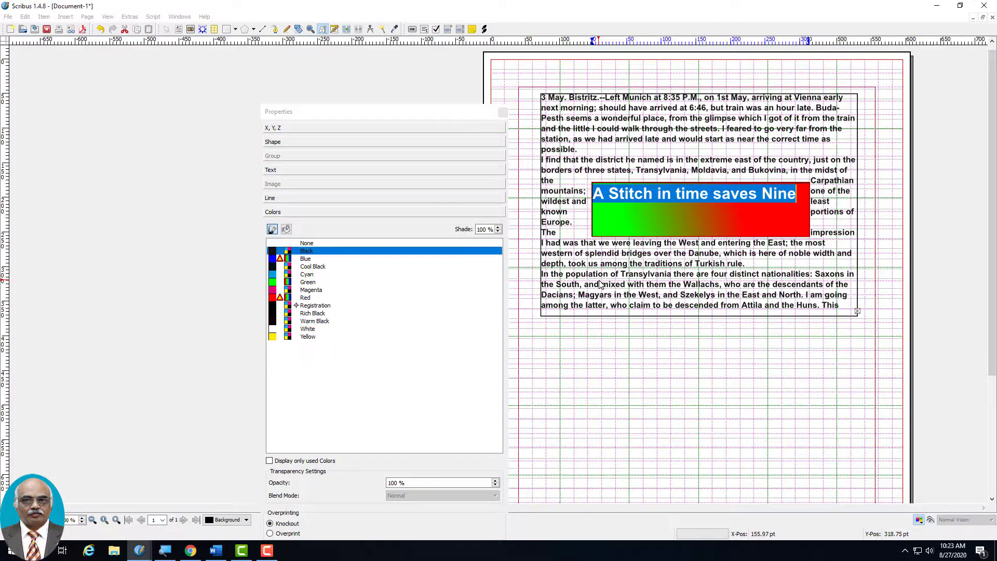
{"action": "left_click", "coordinate": [273, 232]}
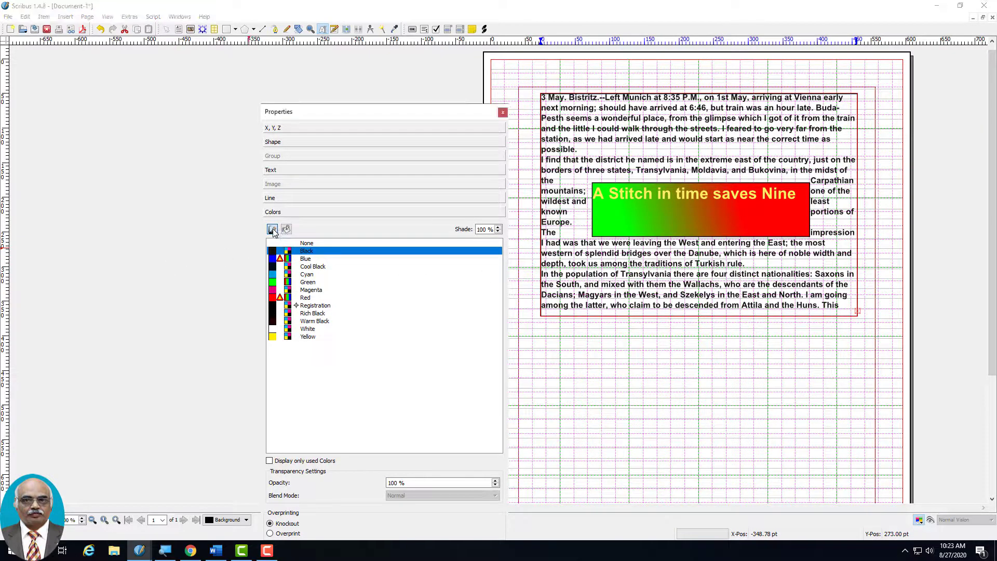
{"action": "left_click", "coordinate": [341, 170]}
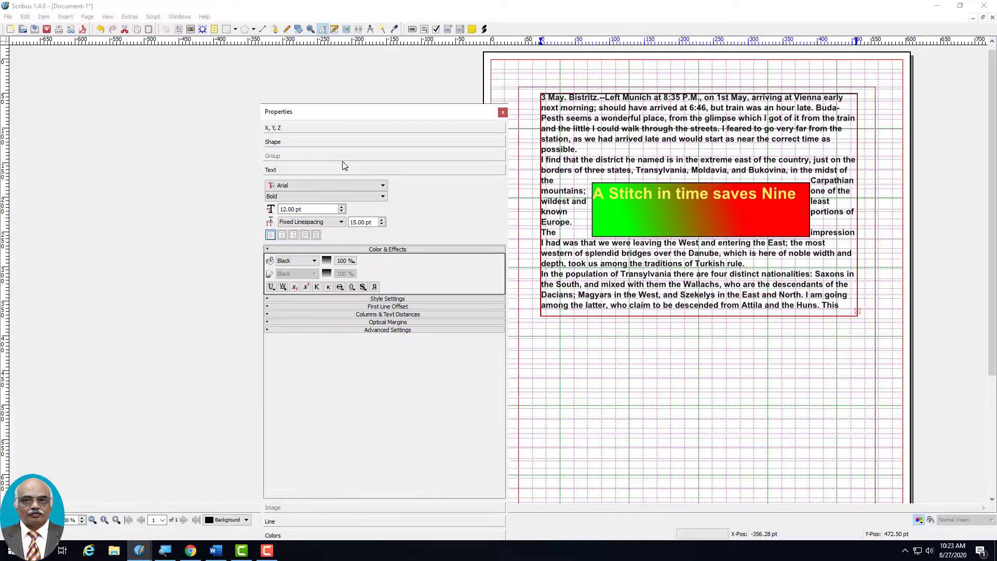
{"action": "left_click", "coordinate": [314, 261]}
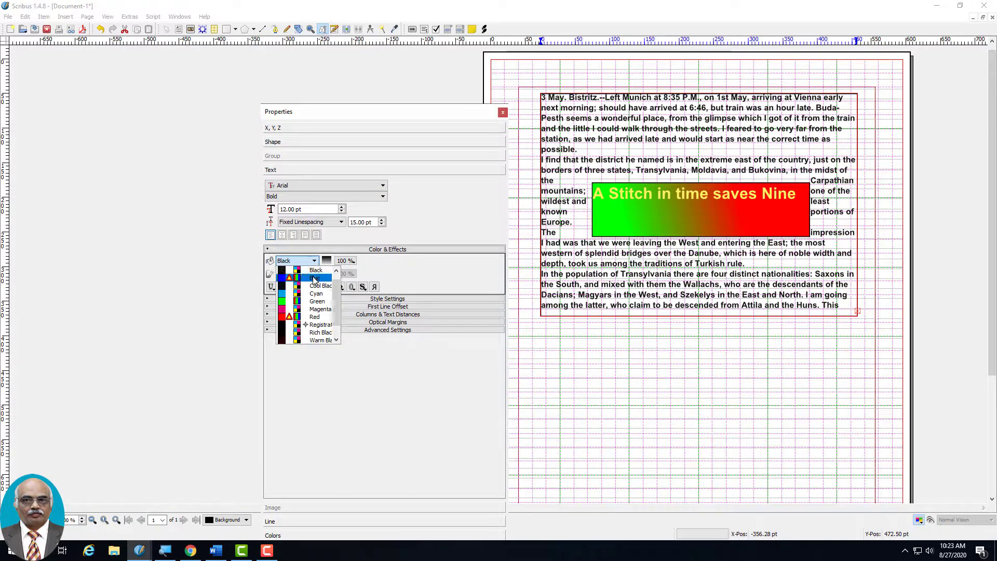
{"action": "left_click", "coordinate": [314, 278]}
{"action": "scroll", "coordinate": [315, 263], "scroll_direction": "up", "scroll_amount": 1}
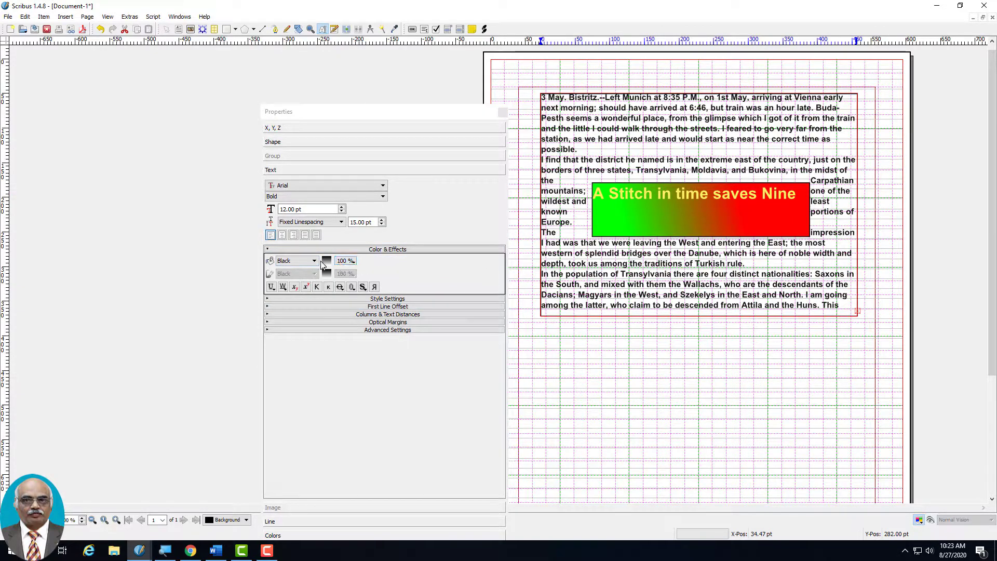
{"action": "left_click_drag", "start_coordinate": [658, 192], "coordinate": [602, 205]}
{"action": "left_click", "coordinate": [595, 193]}
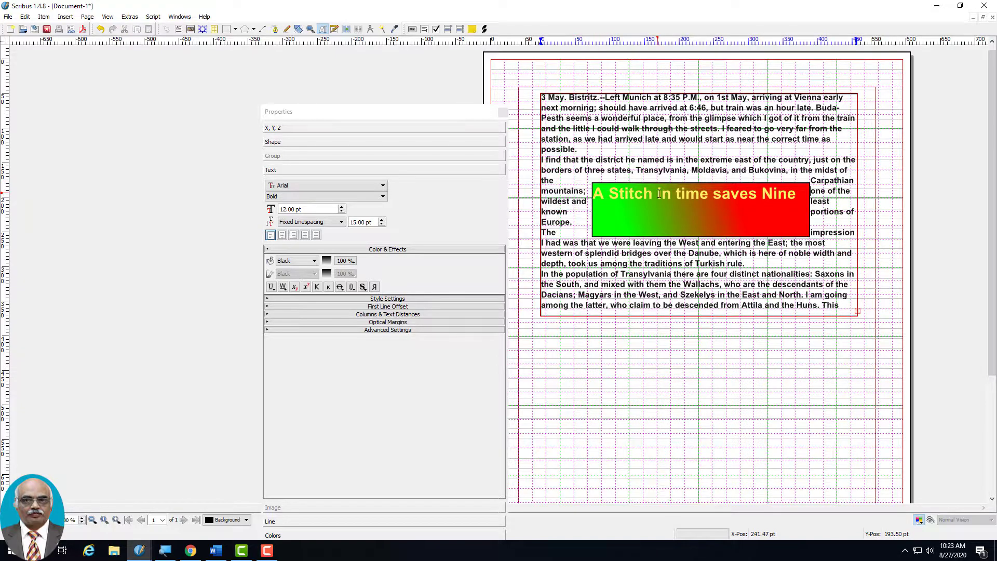
{"action": "key", "text": "Escape"}
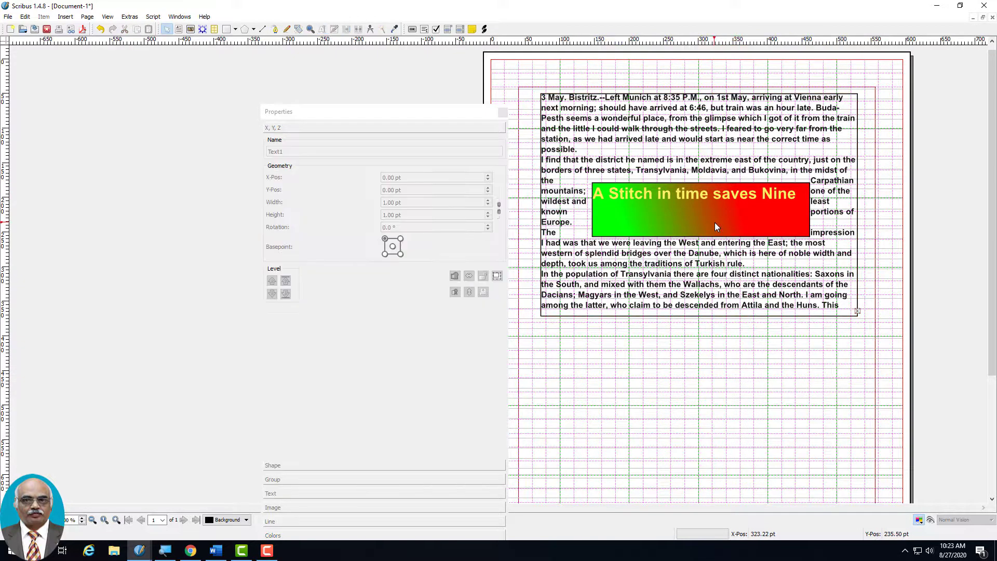
Colour the quote text Rich Black with a shade of 100 %.
{"action": "left_click", "coordinate": [715, 221]}
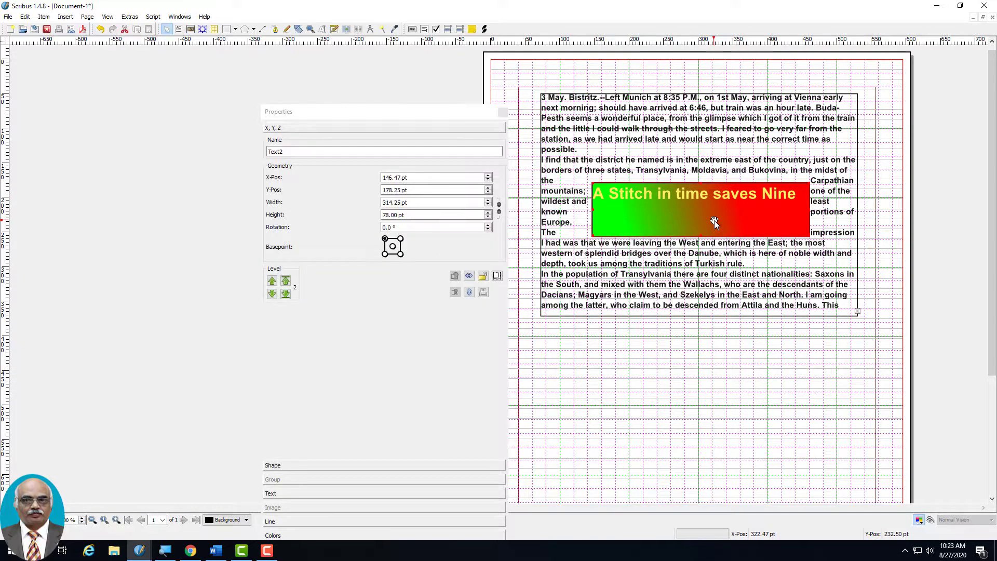
{"action": "left_click", "coordinate": [278, 494]}
{"action": "left_click", "coordinate": [310, 263]}
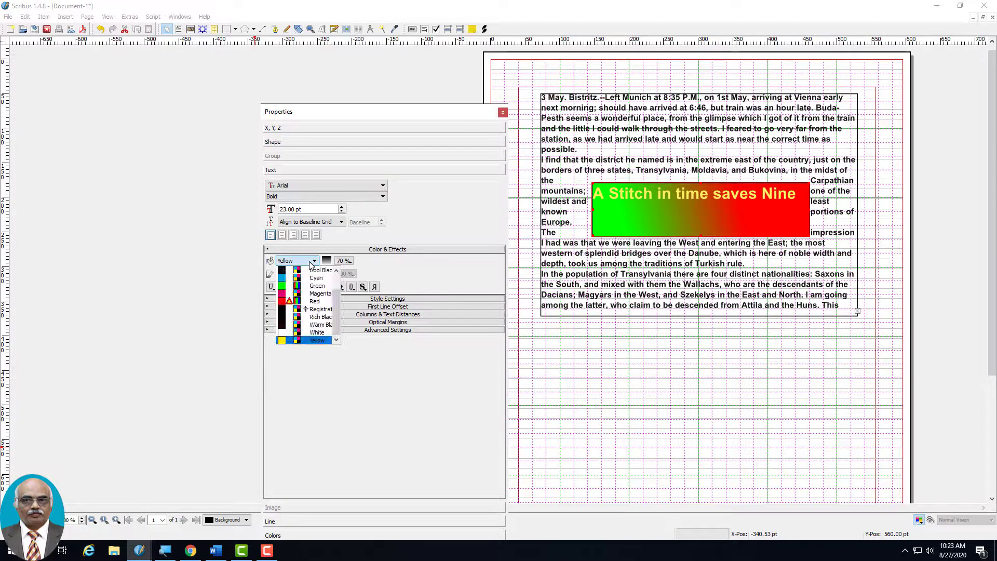
{"action": "left_click", "coordinate": [318, 317]}
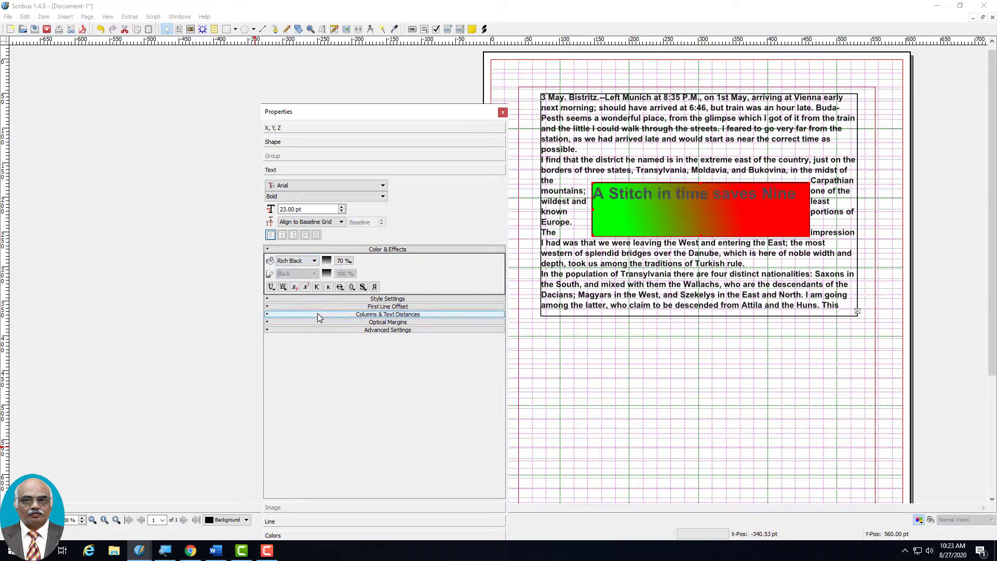
{"action": "left_click", "coordinate": [352, 261]}
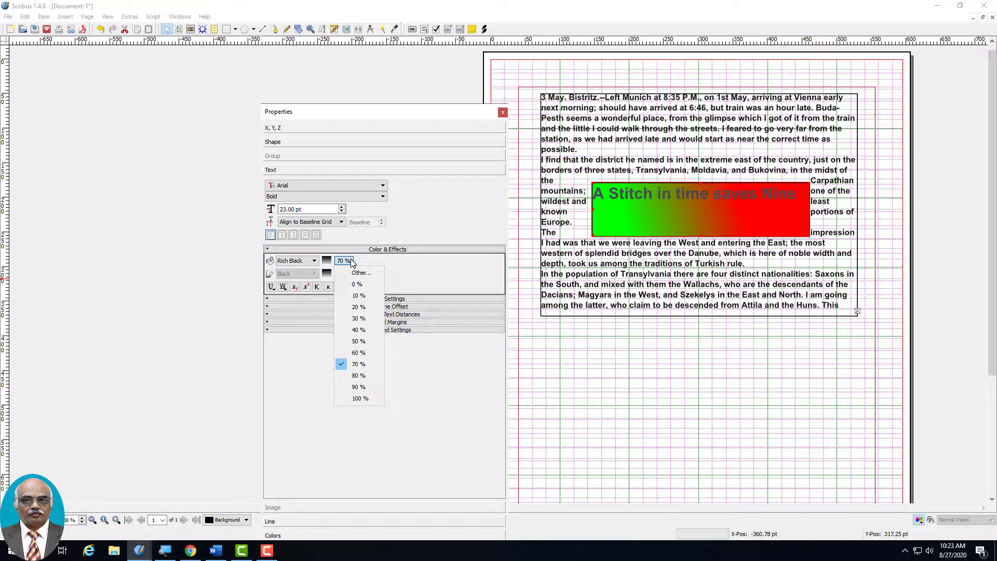
{"action": "left_click", "coordinate": [350, 399]}
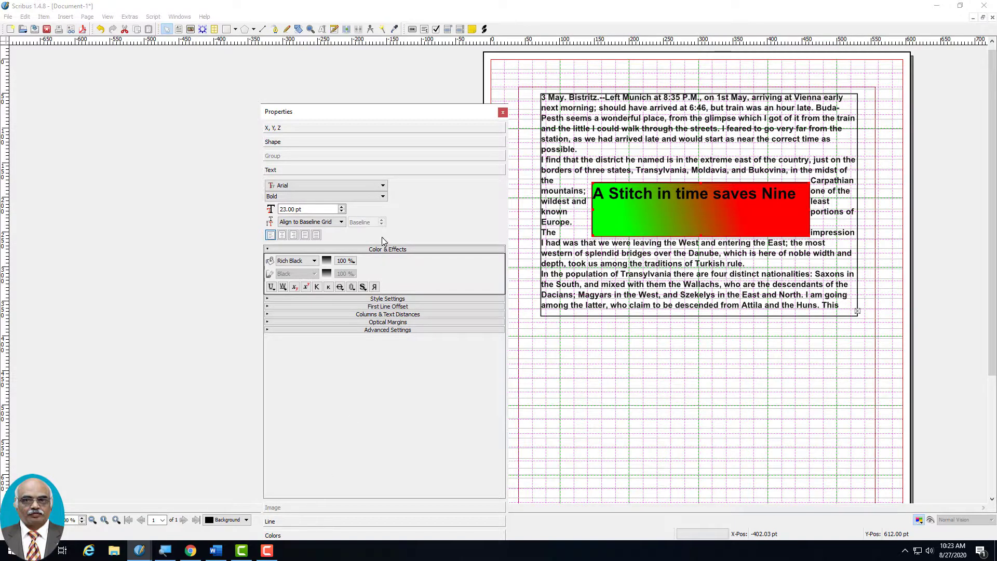
Round the corners of the quote frame to 39 pt.
{"action": "left_click", "coordinate": [283, 142]}
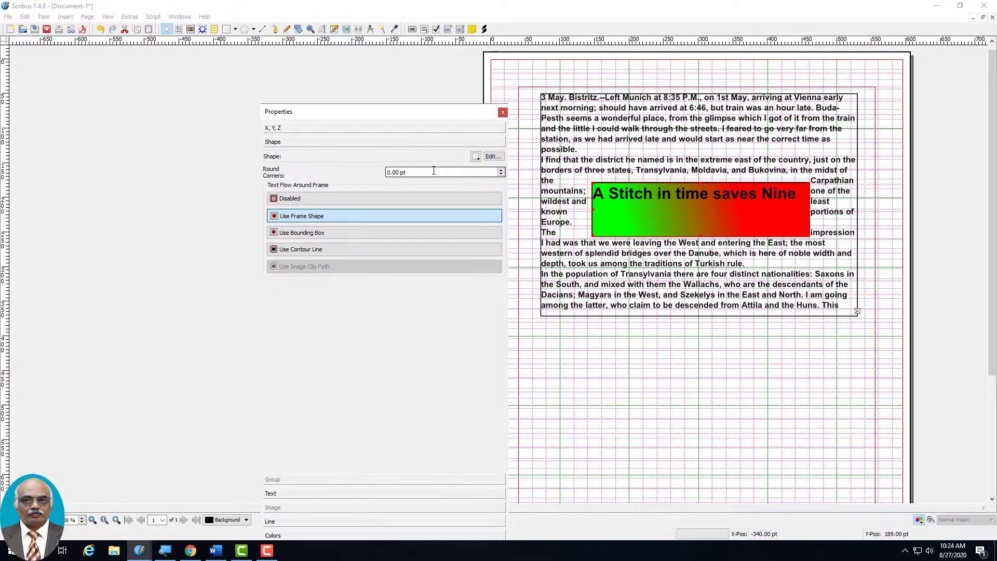
{"action": "left_click", "coordinate": [501, 169]}
{"action": "left_click", "coordinate": [628, 149]}
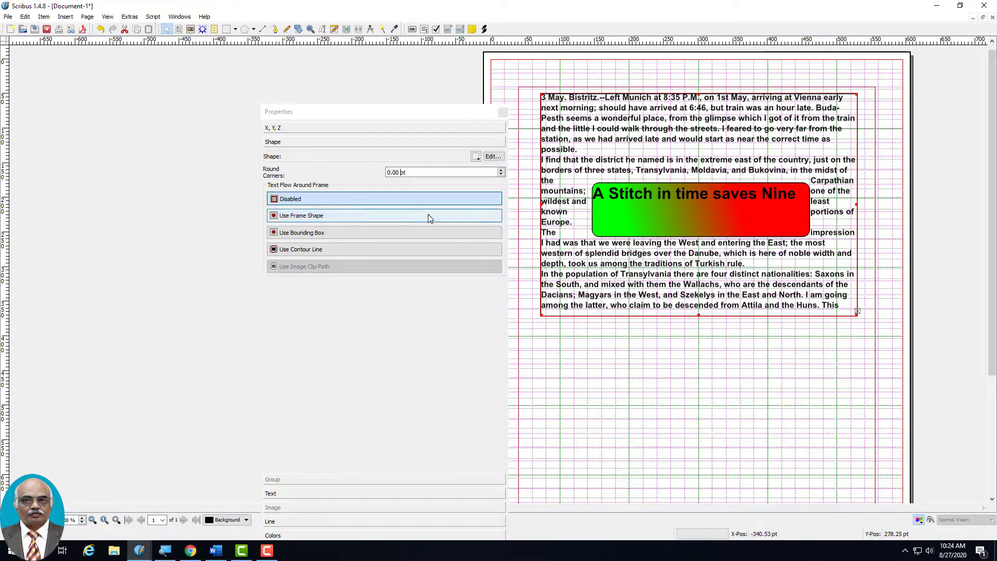
{"action": "left_click", "coordinate": [608, 201]}
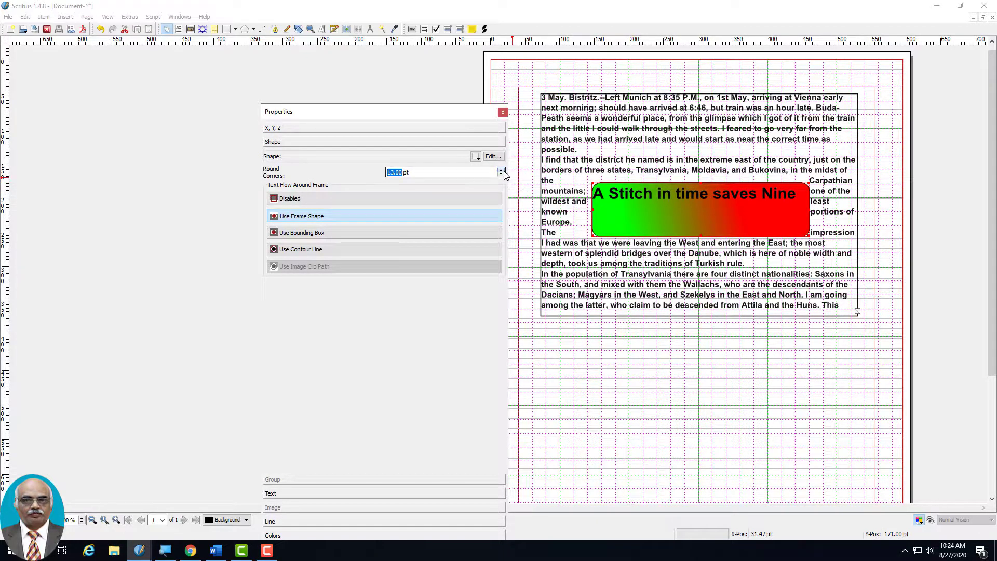
{"action": "scroll", "coordinate": [504, 173], "scroll_direction": "up", "scroll_amount": 3}
{"action": "scroll", "coordinate": [504, 173], "scroll_direction": "up", "scroll_amount": 6}
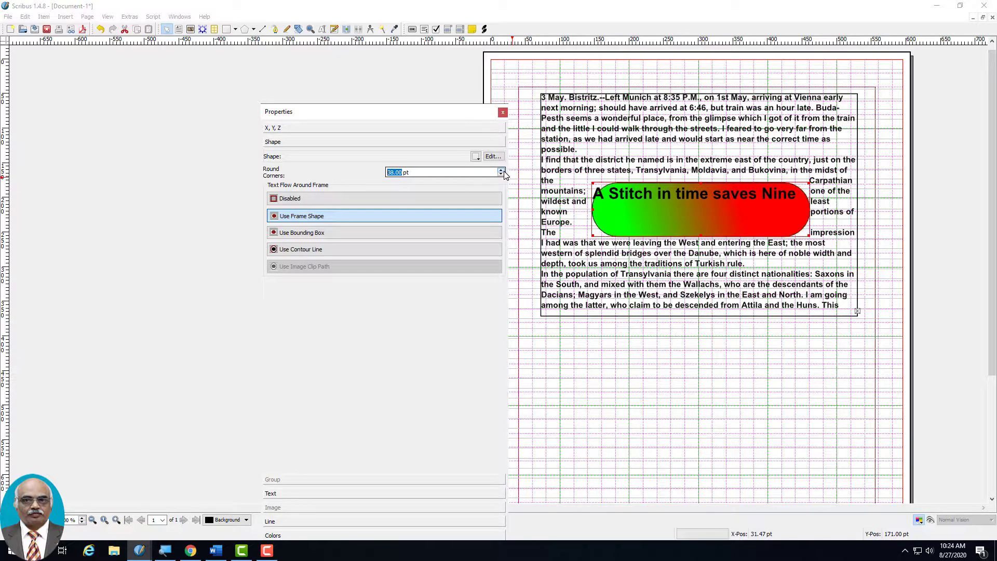
{"action": "left_click", "coordinate": [612, 197]}
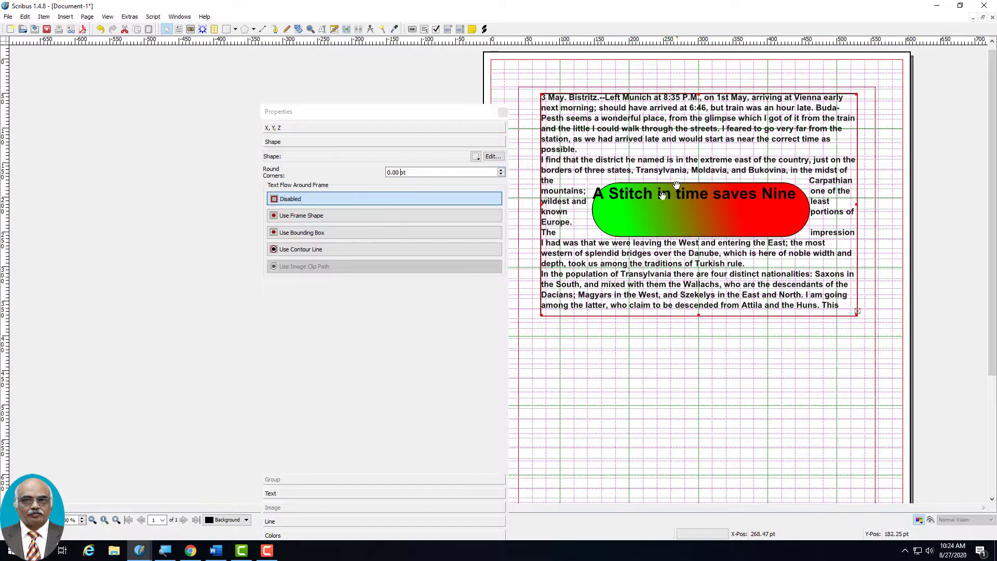
Reduce the quote text's font size to 21 pt and centre it in its frame.
{"action": "double_click", "coordinate": [613, 195]}
{"action": "left_click_drag", "start_coordinate": [598, 197], "coordinate": [804, 196]}
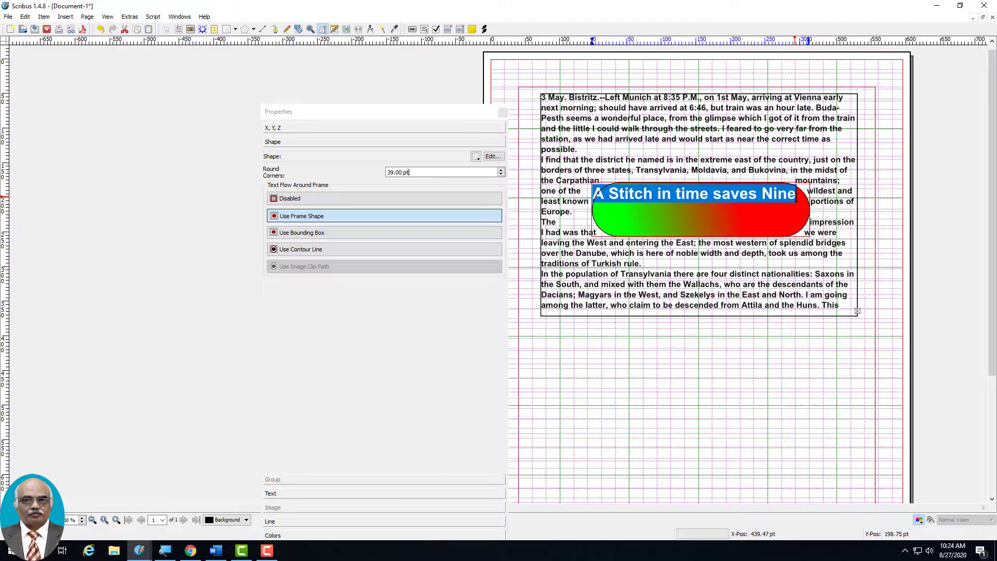
{"action": "left_click", "coordinate": [344, 496]}
{"action": "left_click", "coordinate": [342, 212]}
{"action": "left_click", "coordinate": [341, 212]}
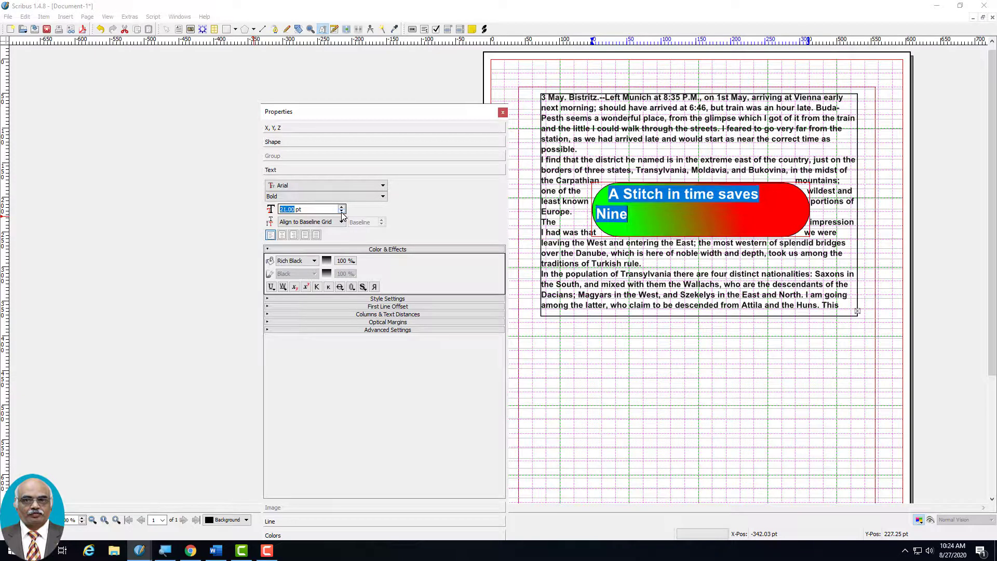
{"action": "left_click", "coordinate": [282, 235]}
{"action": "left_click", "coordinate": [727, 213]}
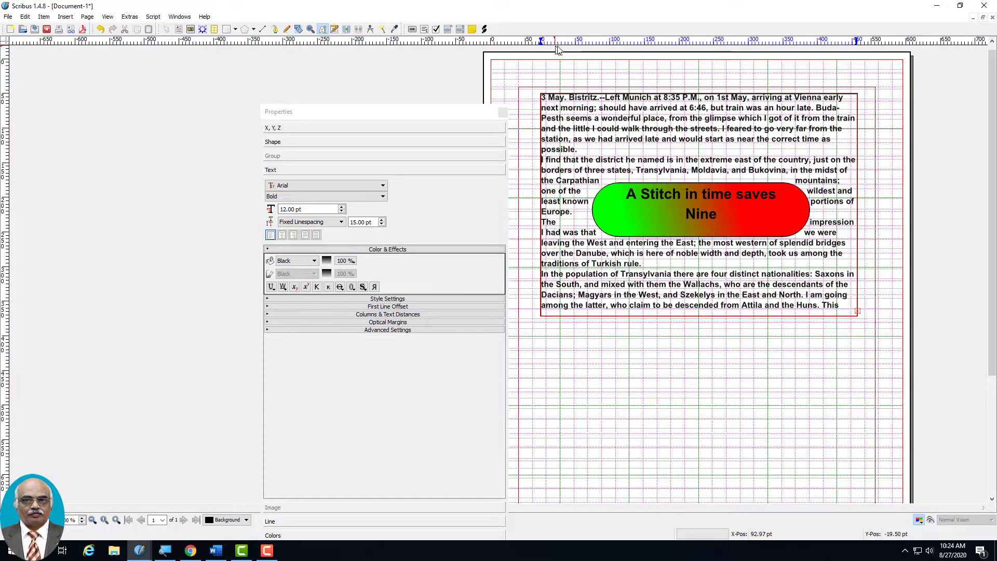
Move the body text frame up to a Y position of about 13 pt and the quote frame up into its upper half.
{"action": "left_click", "coordinate": [645, 80]}
{"action": "left_click", "coordinate": [648, 97]}
{"action": "left_click_drag", "start_coordinate": [653, 104], "coordinate": [652, 78]}
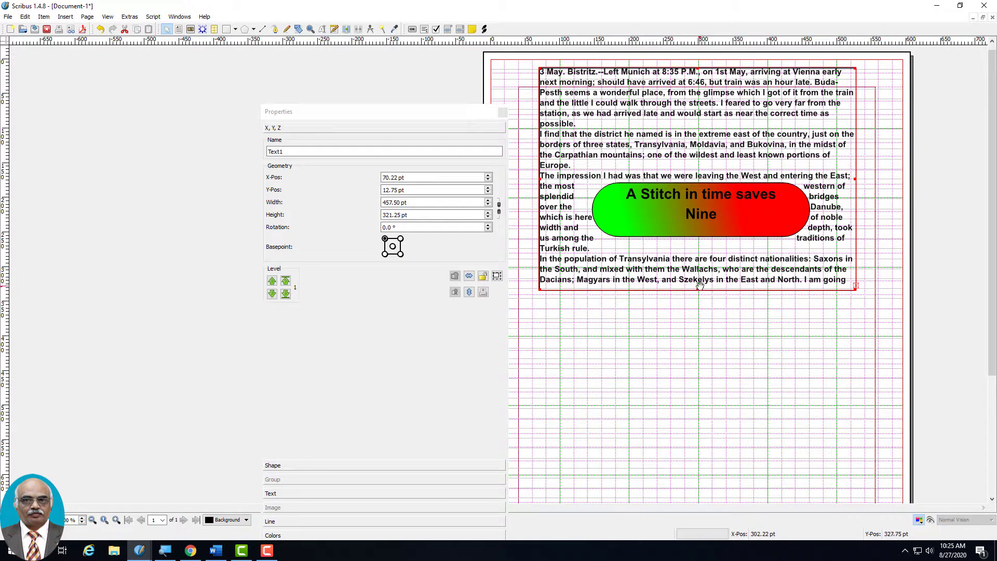
{"action": "left_click", "coordinate": [696, 224]}
{"action": "left_click_drag", "start_coordinate": [697, 225], "coordinate": [689, 150]}
Shorten the body text frame from its lower edge so it ends just below the line starting "The impression I had".
{"action": "left_click", "coordinate": [709, 288]}
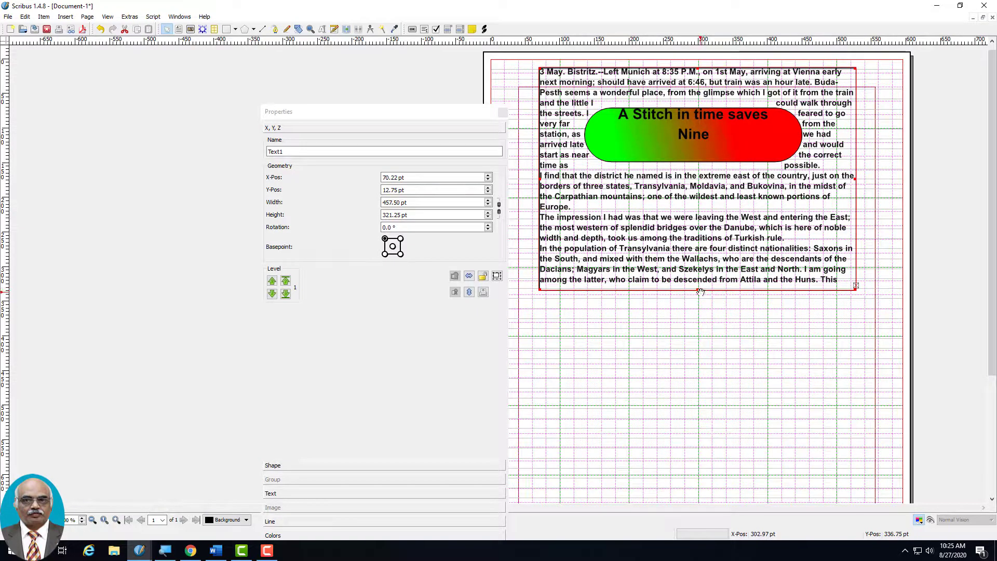
{"action": "left_click_drag", "start_coordinate": [697, 289], "coordinate": [697, 229]}
{"action": "left_click", "coordinate": [693, 353]}
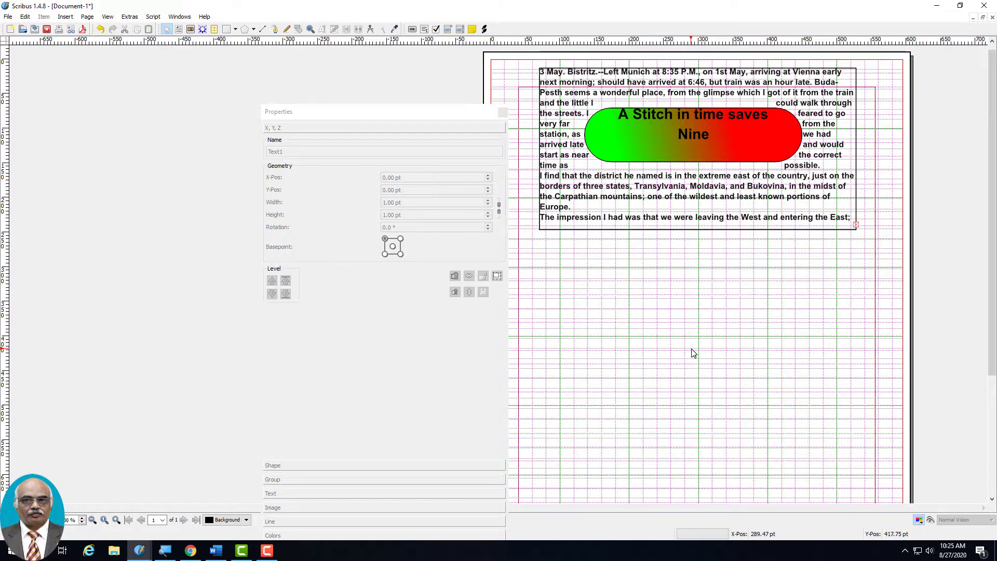
Draw a text frame about 407 × 300 pt below the body text and enter the letter C in it.
{"action": "left_click", "coordinate": [178, 29]}
{"action": "left_click_drag", "start_coordinate": [573, 276], "coordinate": [854, 485]}
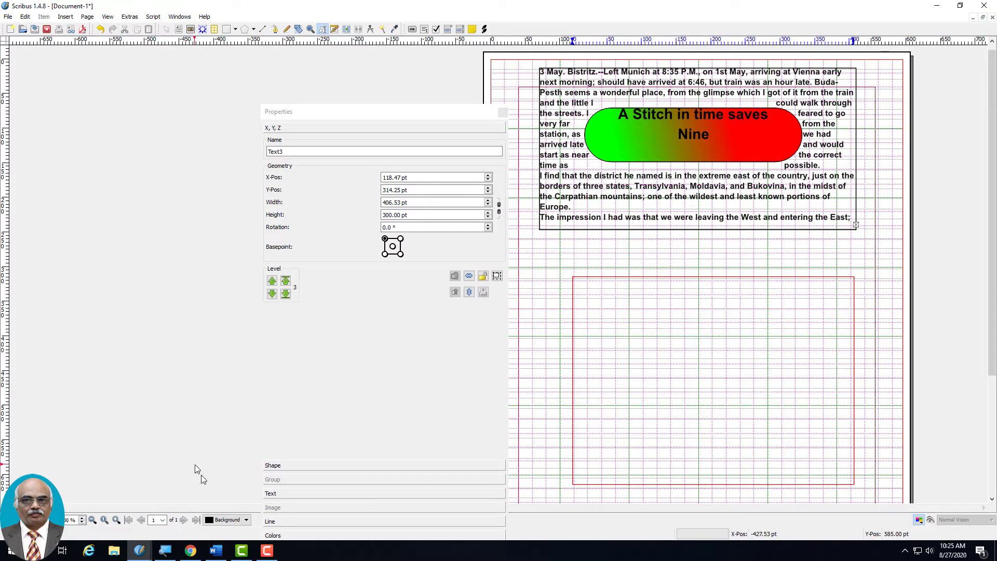
{"action": "left_click", "coordinate": [271, 494]}
{"action": "left_click", "coordinate": [613, 349]}
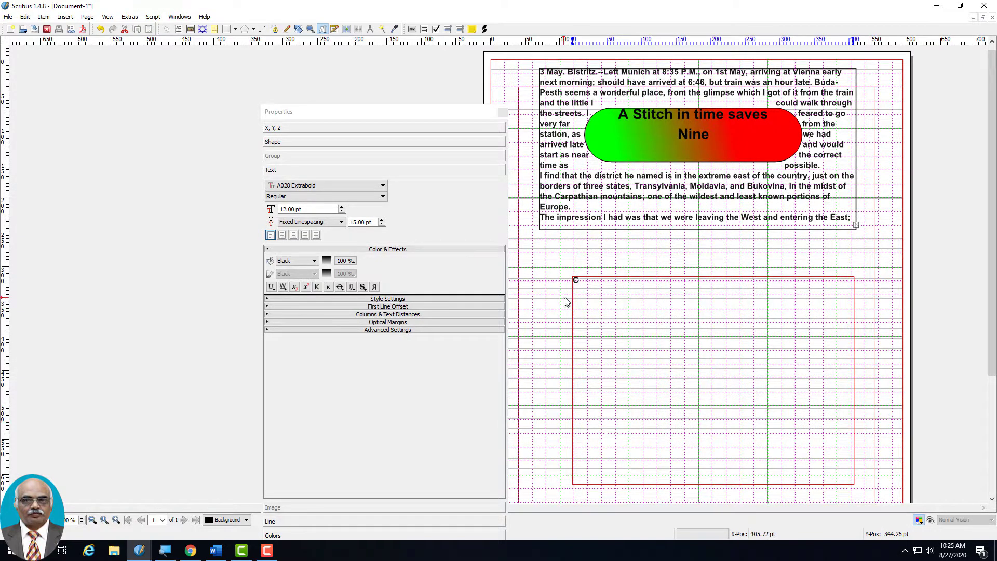
Format the letter C in the new frame as Arial Bold and centre it horizontally.
{"action": "left_click_drag", "start_coordinate": [584, 281], "coordinate": [573, 280]}
{"action": "left_click", "coordinate": [282, 236]}
{"action": "left_click", "coordinate": [871, 356]}
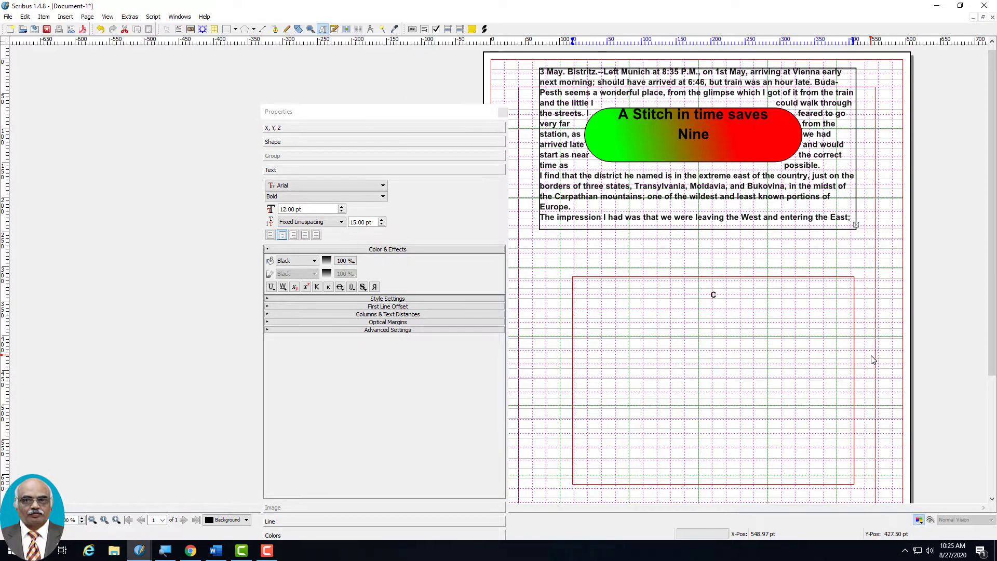
Move the letter C down with three blank lines above it and set its font size to 120 pt.
{"action": "key", "text": "Return"}
{"action": "key", "text": "Return"}
{"action": "key", "text": "Return"}
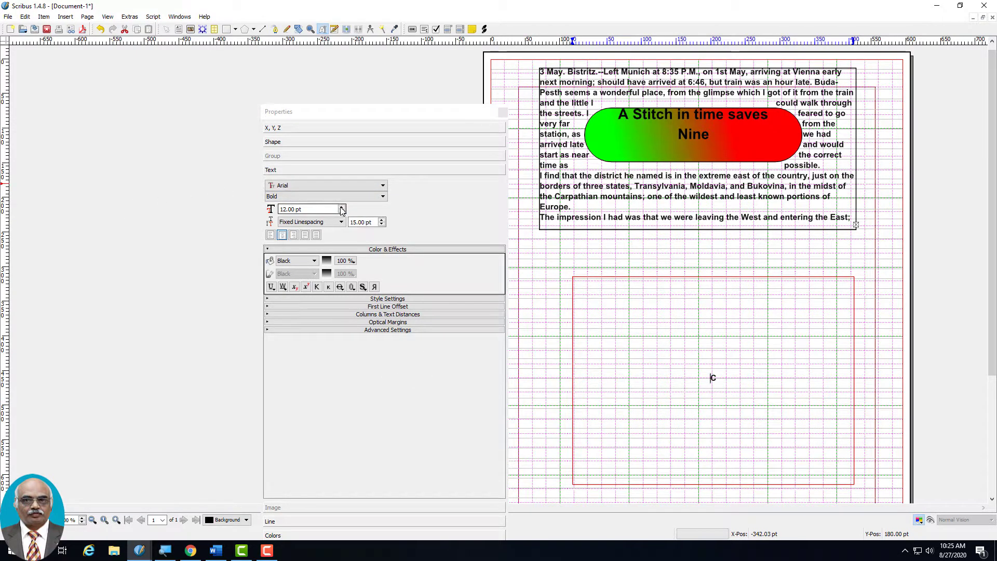
{"action": "left_click", "coordinate": [285, 209]}
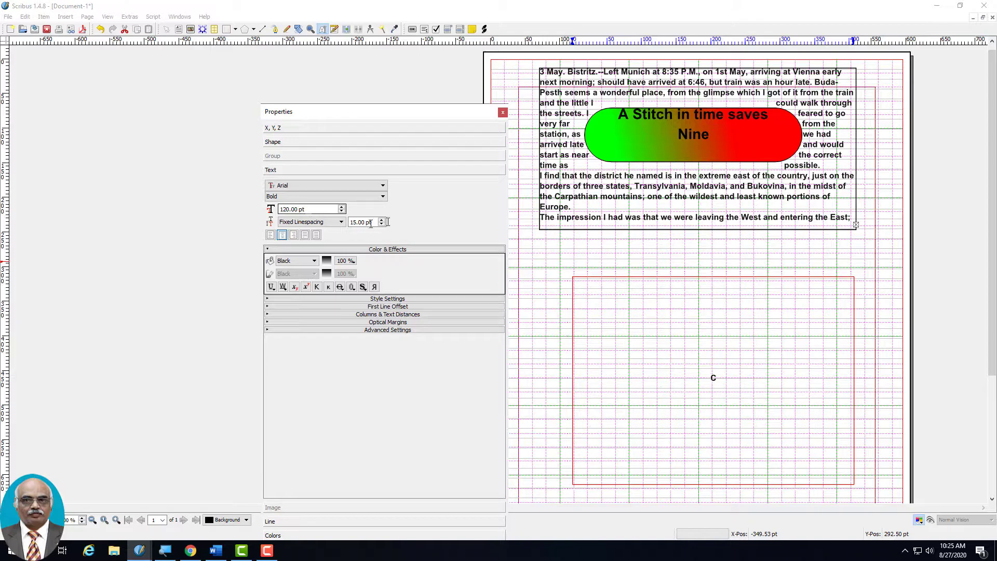
{"action": "left_click_drag", "start_coordinate": [704, 373], "coordinate": [779, 359]}
{"action": "left_click", "coordinate": [798, 345]}
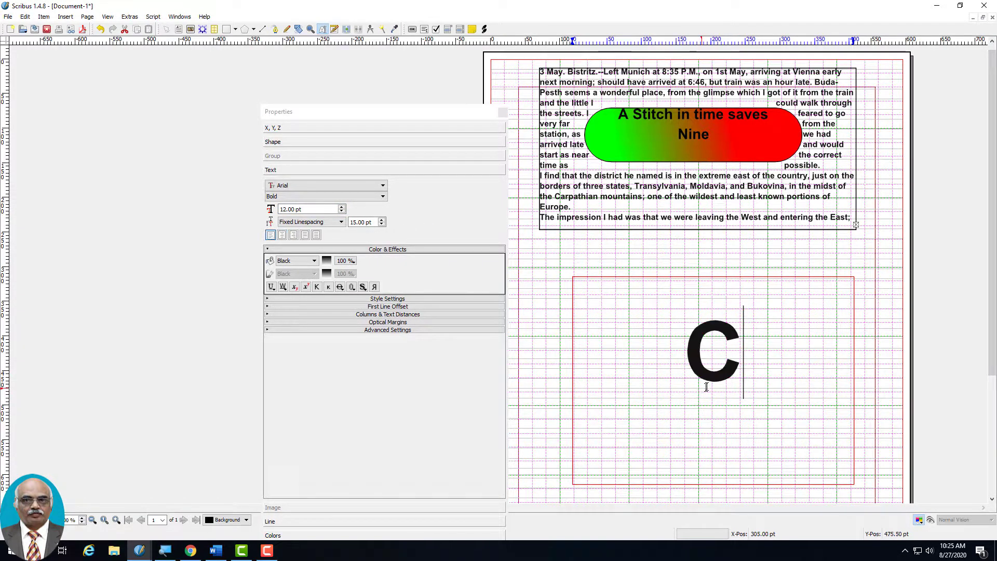
Enlarge the letter C in the lower frame to a font size of 153 pt.
{"action": "left_click", "coordinate": [693, 361]}
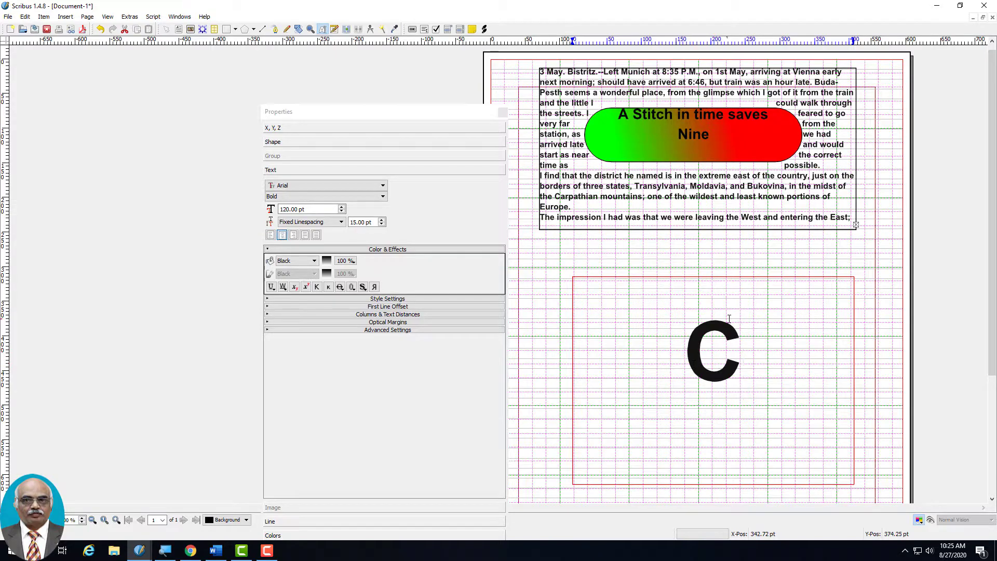
{"action": "left_click", "coordinate": [342, 206]}
{"action": "left_click", "coordinate": [342, 206]}
{"action": "left_click", "coordinate": [341, 206]}
{"action": "left_click", "coordinate": [341, 206]}
{"action": "left_click", "coordinate": [342, 206]}
{"action": "left_click", "coordinate": [342, 206]}
{"action": "left_click", "coordinate": [342, 206]}
{"action": "left_click", "coordinate": [341, 206]}
{"action": "left_click", "coordinate": [341, 206]}
{"action": "left_click", "coordinate": [341, 207]}
{"action": "left_click", "coordinate": [342, 206]}
{"action": "left_click", "coordinate": [342, 206]}
{"action": "left_click", "coordinate": [342, 206]}
{"action": "left_click", "coordinate": [341, 206]}
{"action": "left_click", "coordinate": [341, 206]}
{"action": "left_click", "coordinate": [342, 206]}
{"action": "left_click", "coordinate": [341, 206]}
{"action": "left_click", "coordinate": [342, 206]}
{"action": "left_click", "coordinate": [341, 206]}
{"action": "left_click", "coordinate": [342, 206]}
{"action": "left_click", "coordinate": [341, 206]}
{"action": "left_click", "coordinate": [341, 206]}
{"action": "left_click", "coordinate": [341, 206]}
{"action": "left_click", "coordinate": [341, 206]}
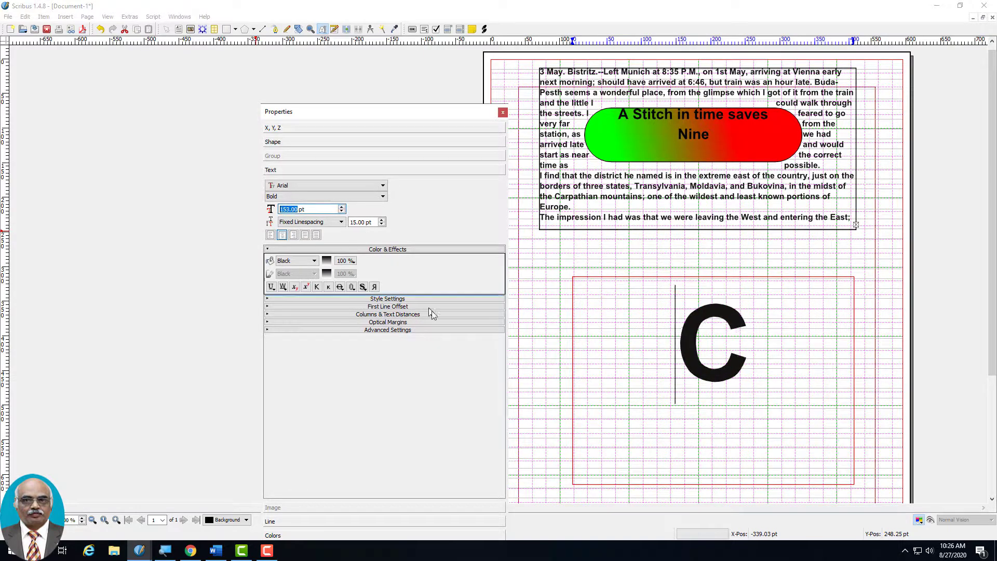
Insert five more blank lines before the letter C to lower it within its frame.
{"action": "left_click", "coordinate": [668, 317]}
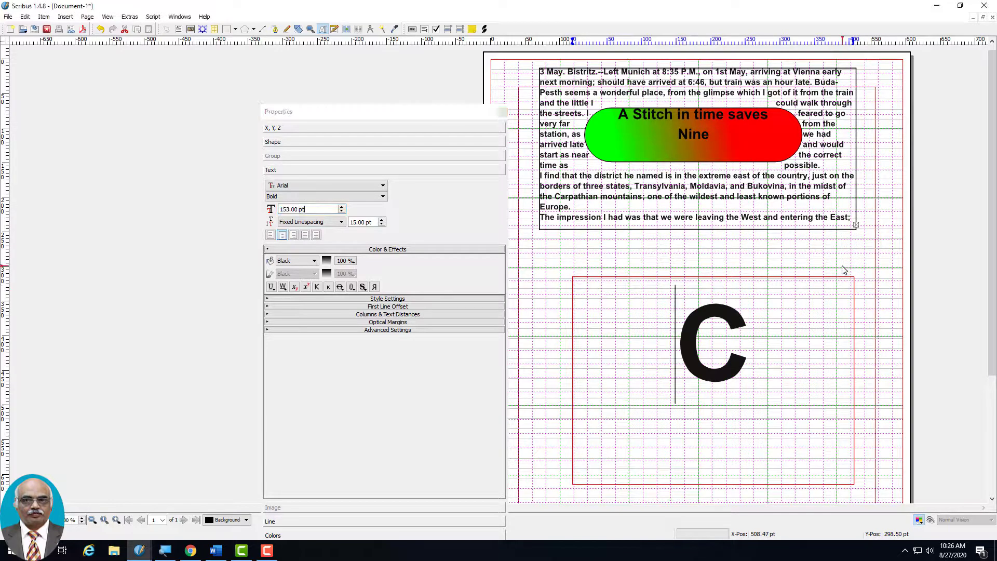
{"action": "key", "text": "Return"}
{"action": "key", "text": "Return"}
{"action": "key", "text": "Return"}
{"action": "key", "text": "Return"}
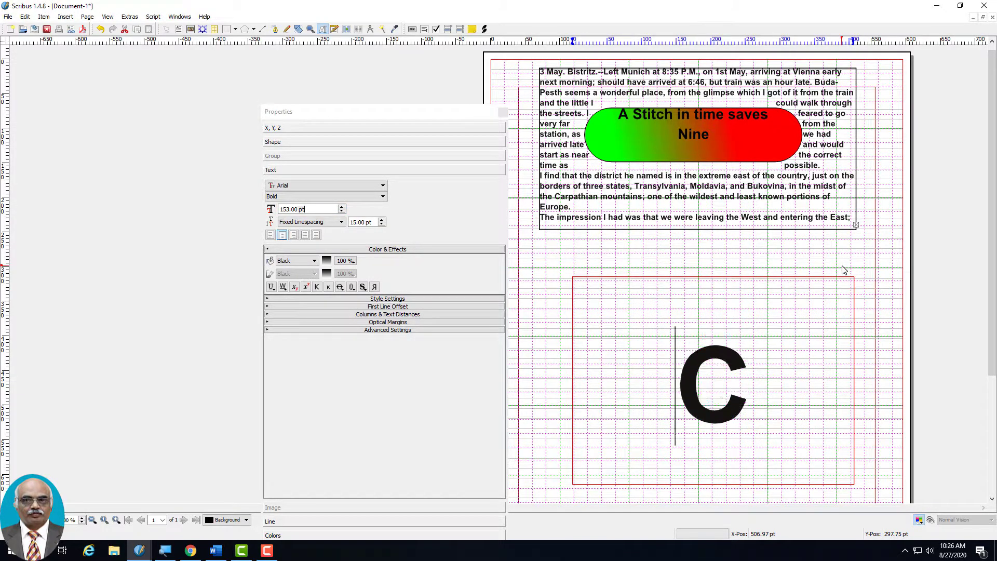
{"action": "key", "text": "Return"}
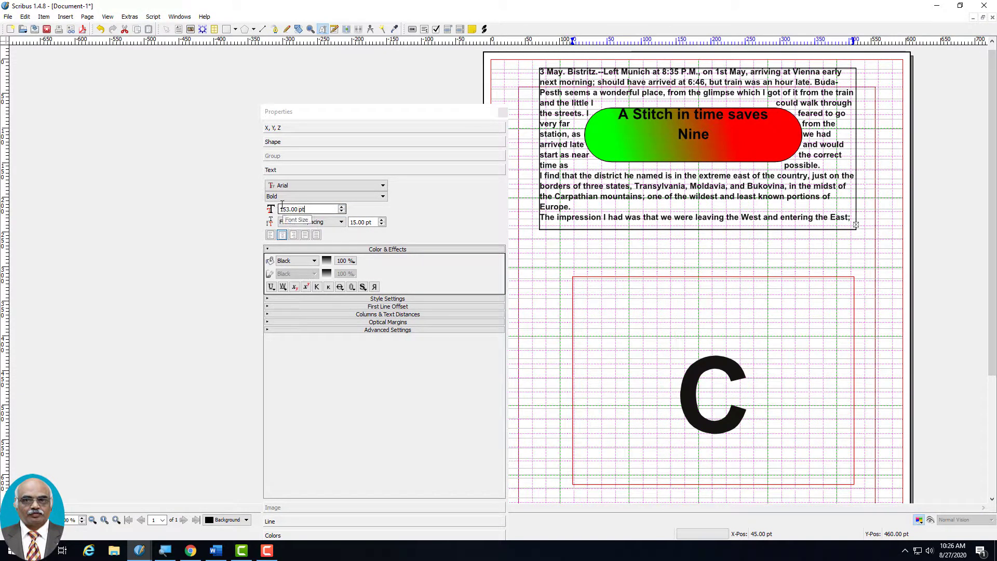
Increase the font size of the letter C to 249 pt so it nearly fills the frame's height.
{"action": "left_click", "coordinate": [341, 206]}
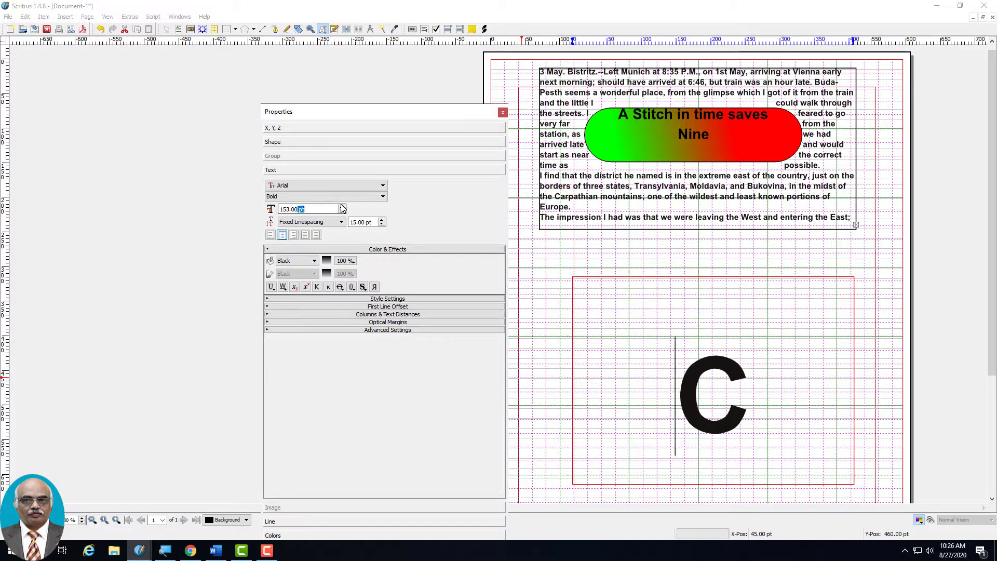
{"action": "left_click", "coordinate": [342, 207]}
{"action": "left_click", "coordinate": [342, 207]}
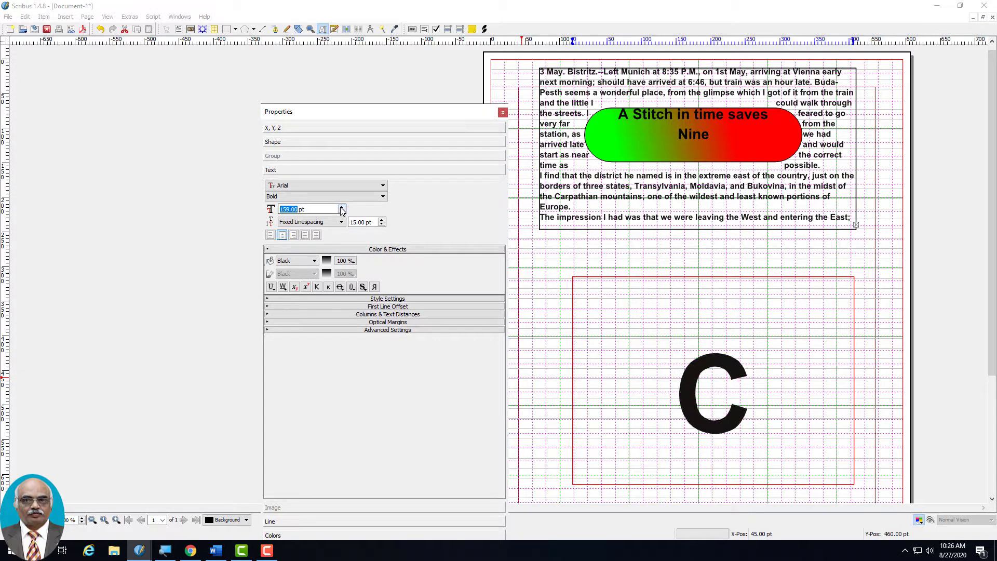
{"action": "left_click", "coordinate": [343, 207]}
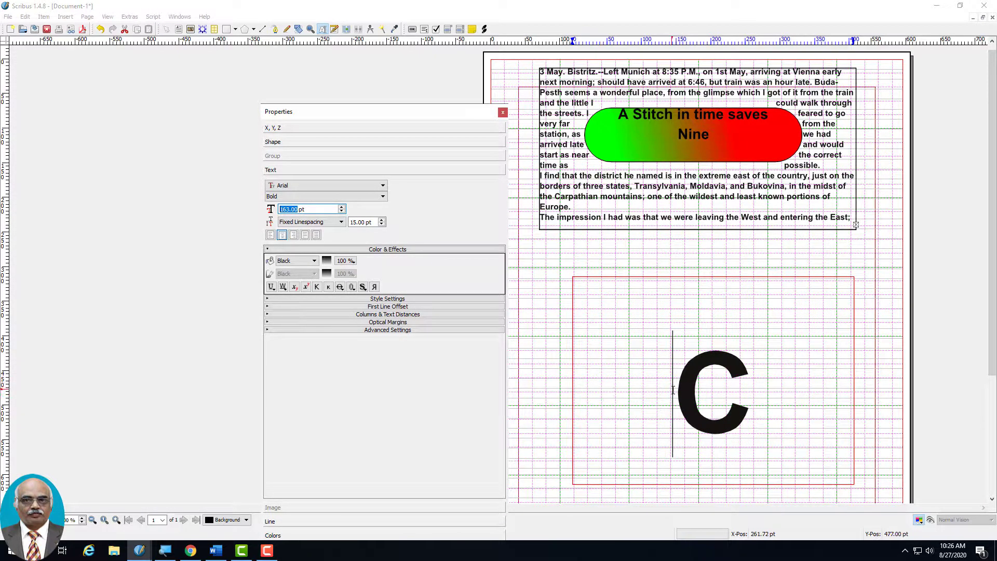
{"action": "left_click_drag", "start_coordinate": [673, 391], "coordinate": [753, 389]}
{"action": "left_click", "coordinate": [342, 208]}
{"action": "left_click", "coordinate": [342, 207]}
{"action": "left_click", "coordinate": [342, 208]}
{"action": "left_click", "coordinate": [342, 208]}
{"action": "left_click", "coordinate": [342, 208]}
{"action": "left_click", "coordinate": [342, 208]}
{"action": "left_click", "coordinate": [342, 207]}
{"action": "left_click", "coordinate": [342, 208]}
{"action": "left_click", "coordinate": [342, 208]}
{"action": "left_click", "coordinate": [342, 208]}
{"action": "left_click", "coordinate": [342, 207]}
{"action": "left_click", "coordinate": [343, 208]}
{"action": "left_click", "coordinate": [342, 208]}
{"action": "left_click", "coordinate": [342, 208]}
{"action": "left_click", "coordinate": [342, 208]}
{"action": "left_click", "coordinate": [342, 207]}
{"action": "left_click", "coordinate": [342, 208]}
{"action": "left_click", "coordinate": [342, 208]}
{"action": "left_click", "coordinate": [342, 208]}
{"action": "left_click", "coordinate": [342, 208]}
{"action": "left_click", "coordinate": [342, 207]}
{"action": "left_click", "coordinate": [343, 207]}
{"action": "left_click", "coordinate": [342, 208]}
{"action": "left_click", "coordinate": [342, 208]}
{"action": "left_click", "coordinate": [342, 208]}
{"action": "left_click", "coordinate": [342, 207]}
{"action": "left_click", "coordinate": [343, 208]}
{"action": "left_click", "coordinate": [342, 208]}
{"action": "left_click", "coordinate": [342, 207]}
{"action": "left_click", "coordinate": [342, 208]}
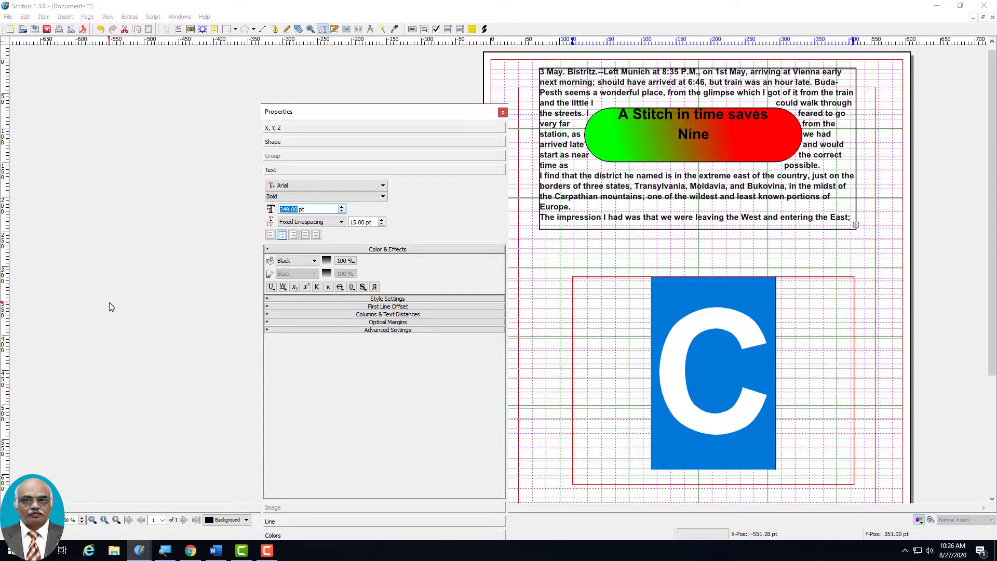
{"action": "left_click", "coordinate": [314, 261]}
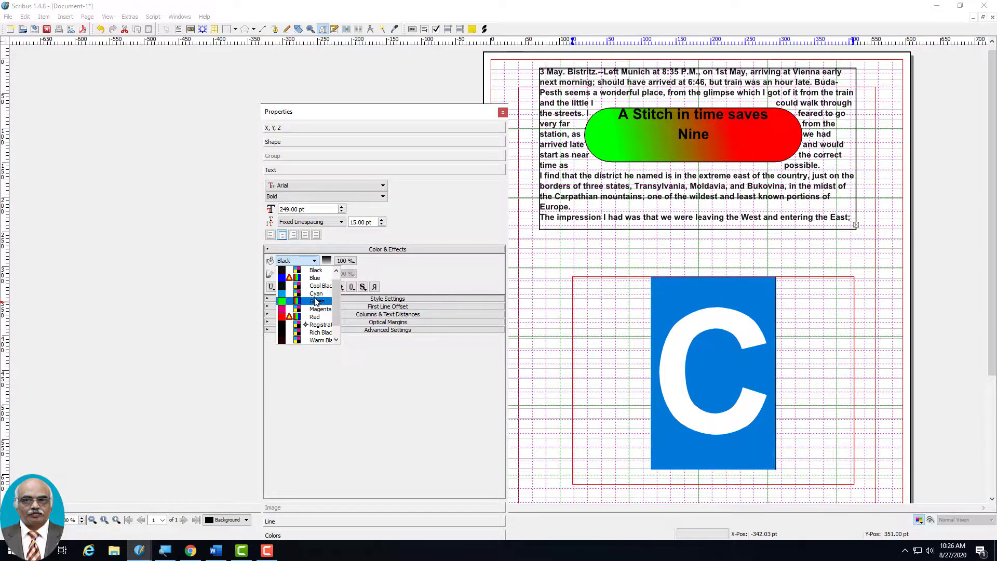
{"action": "left_click", "coordinate": [435, 283]}
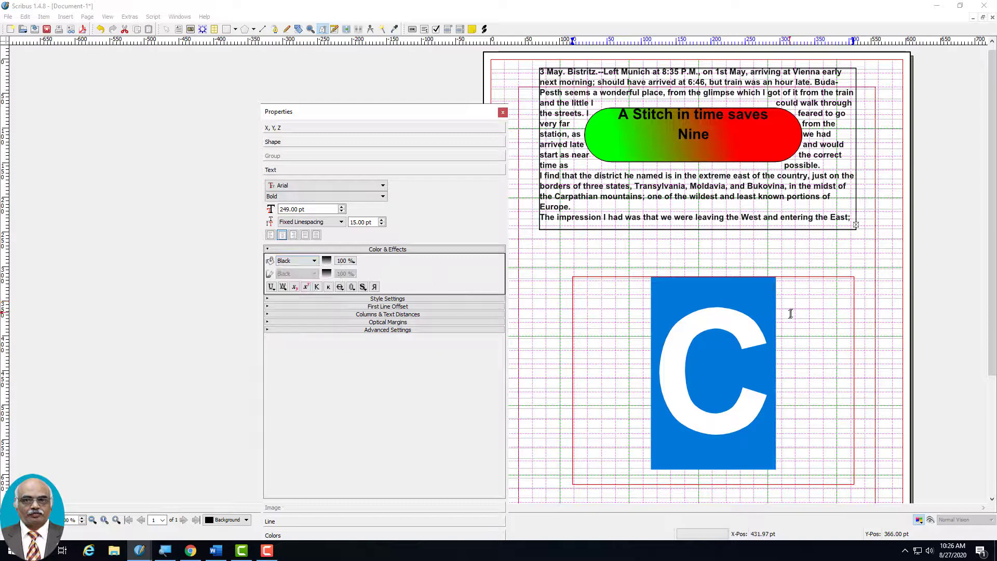
{"action": "left_click", "coordinate": [792, 314]}
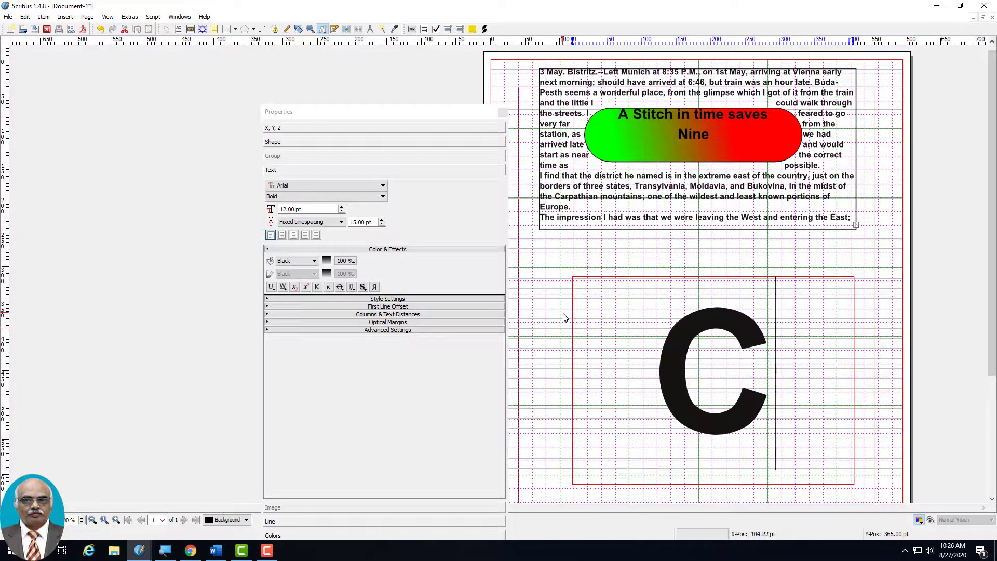
Finish editing the letter C and convert its text frame to outlines.
{"action": "left_click", "coordinate": [678, 344]}
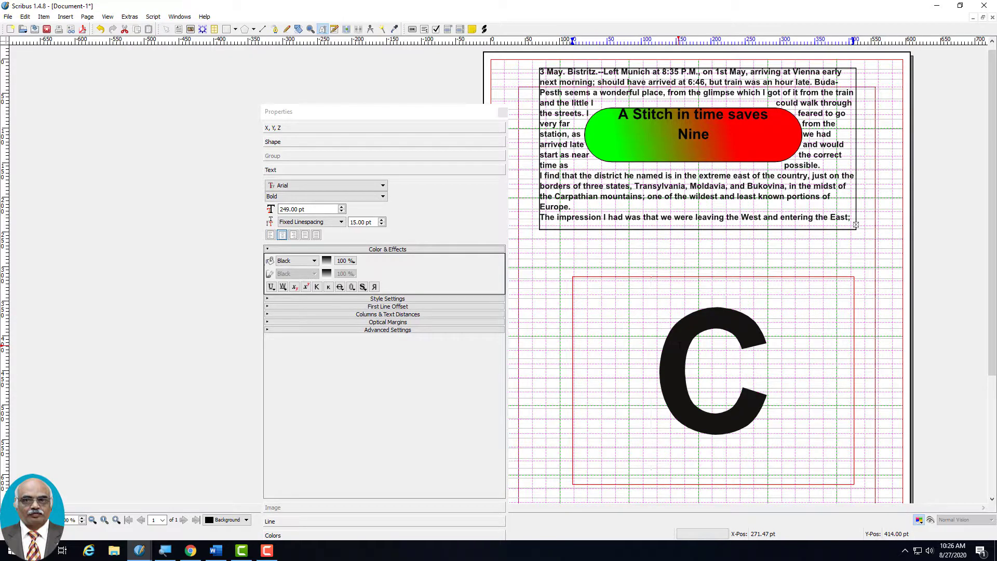
{"action": "key", "text": "Escape"}
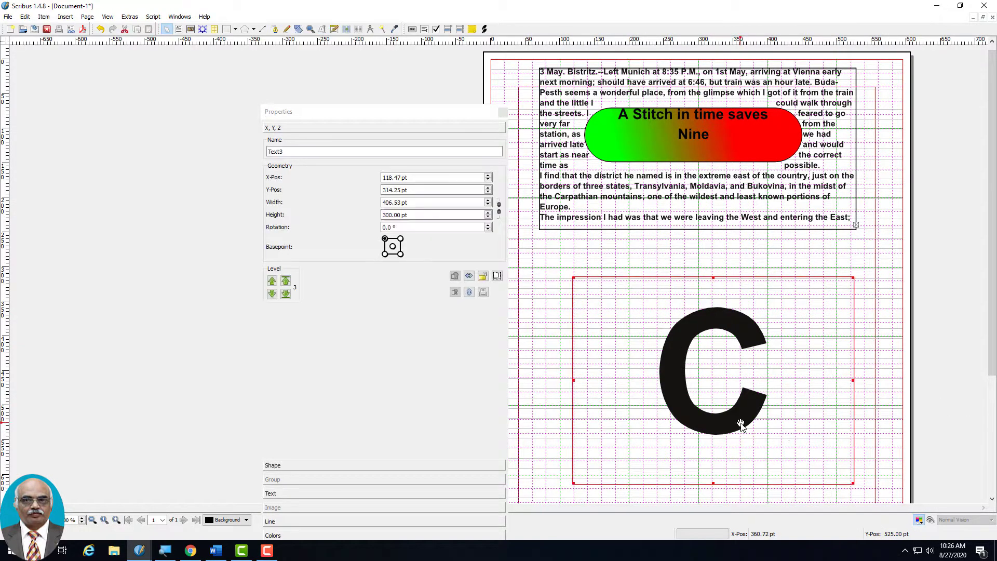
{"action": "right_click", "coordinate": [741, 425]}
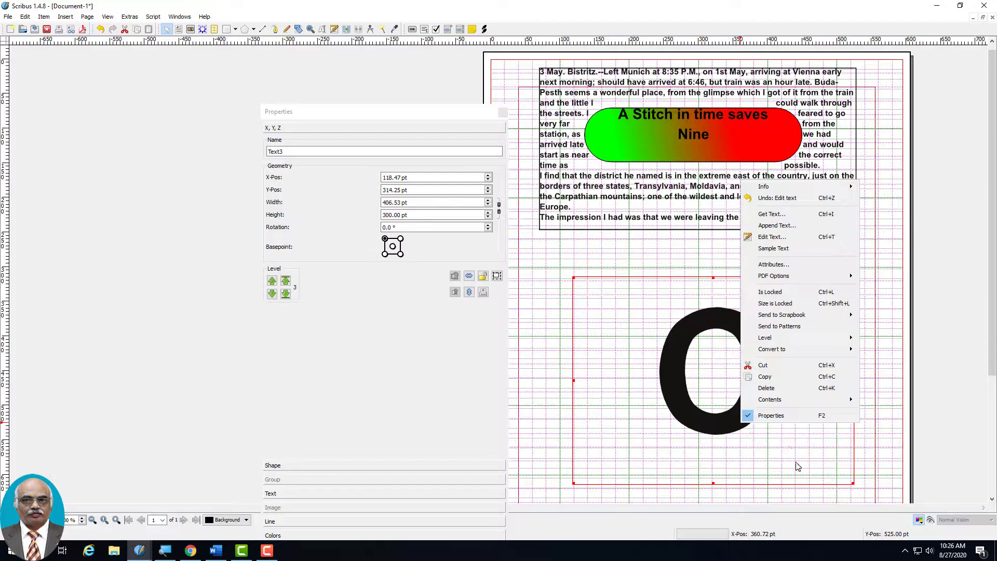
{"action": "mouse_move", "coordinate": [810, 350]}
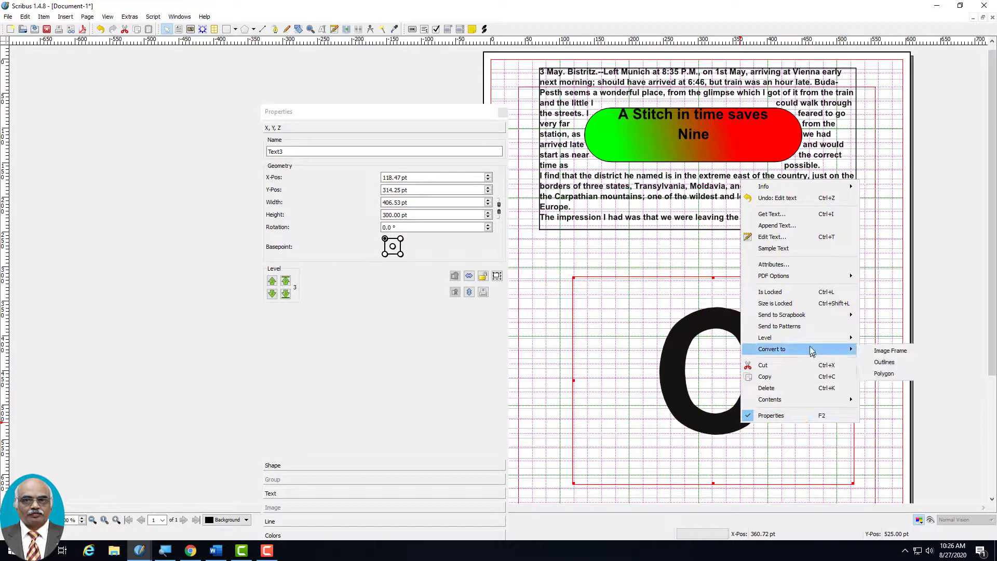
{"action": "left_click", "coordinate": [872, 363]}
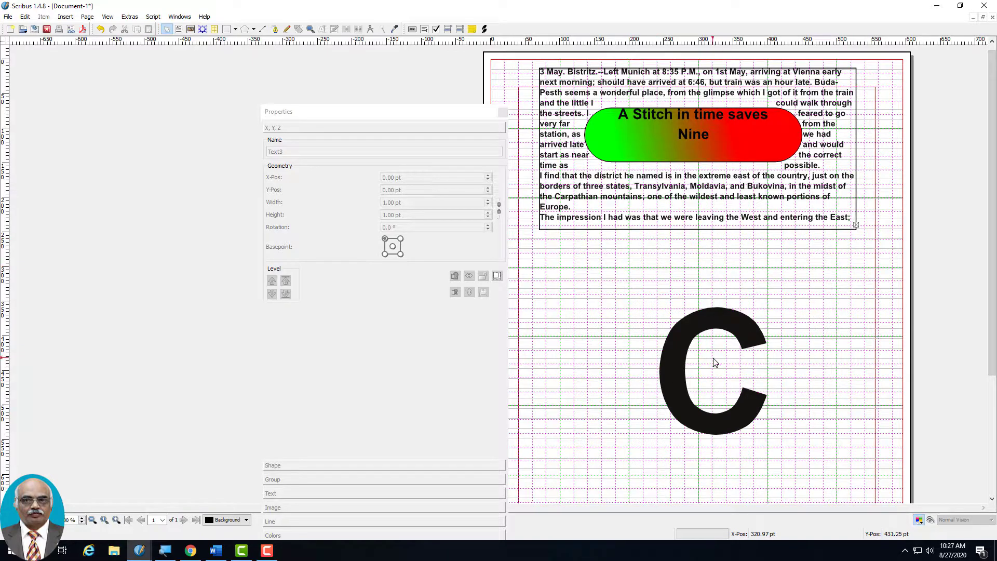
Convert the outlined letter C shape to a text frame.
{"action": "right_click", "coordinate": [674, 372]}
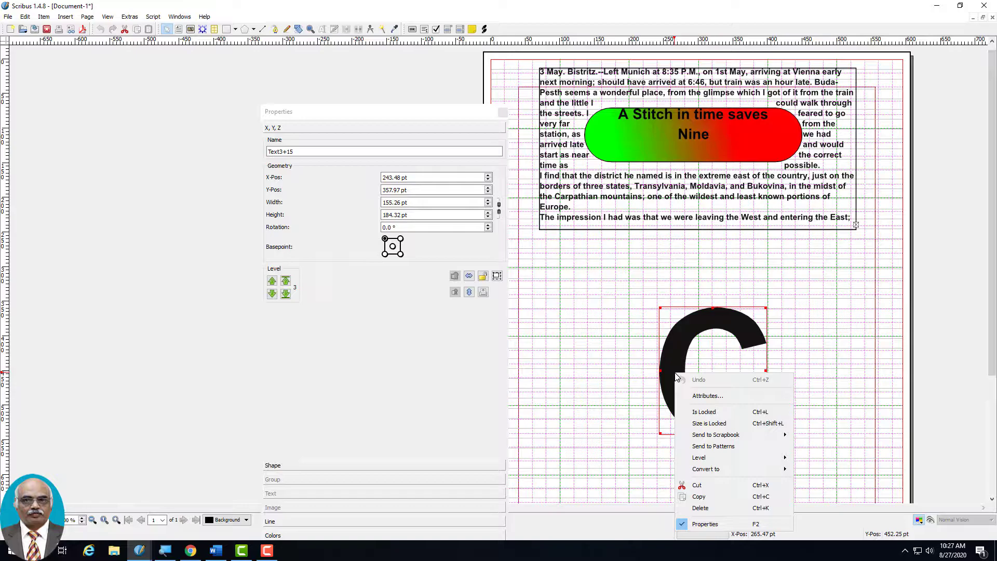
{"action": "mouse_move", "coordinate": [722, 473]}
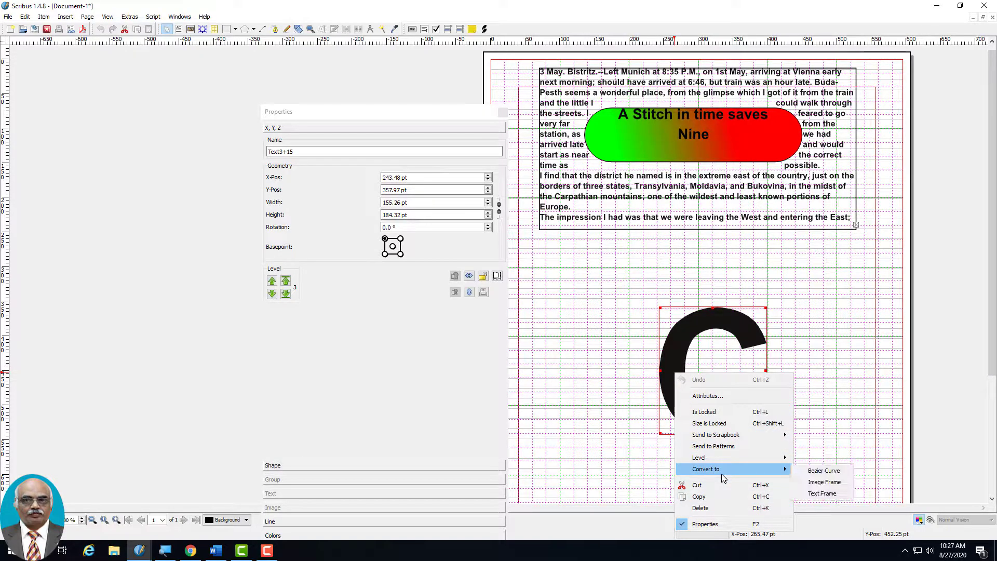
{"action": "left_click", "coordinate": [837, 494]}
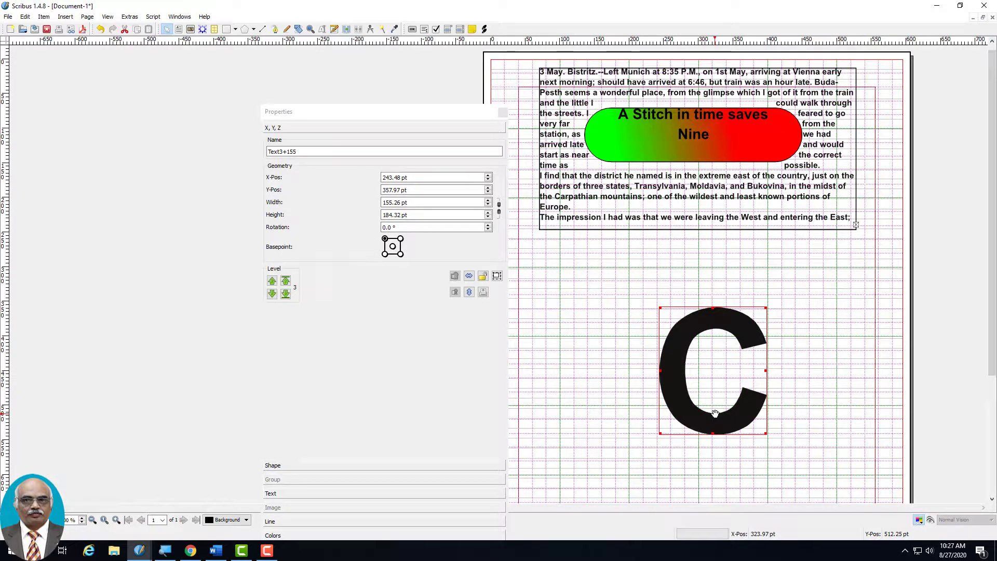
Set the fill colour of the C-shaped text frame to White.
{"action": "left_click", "coordinate": [291, 465]}
{"action": "left_click", "coordinate": [681, 376]}
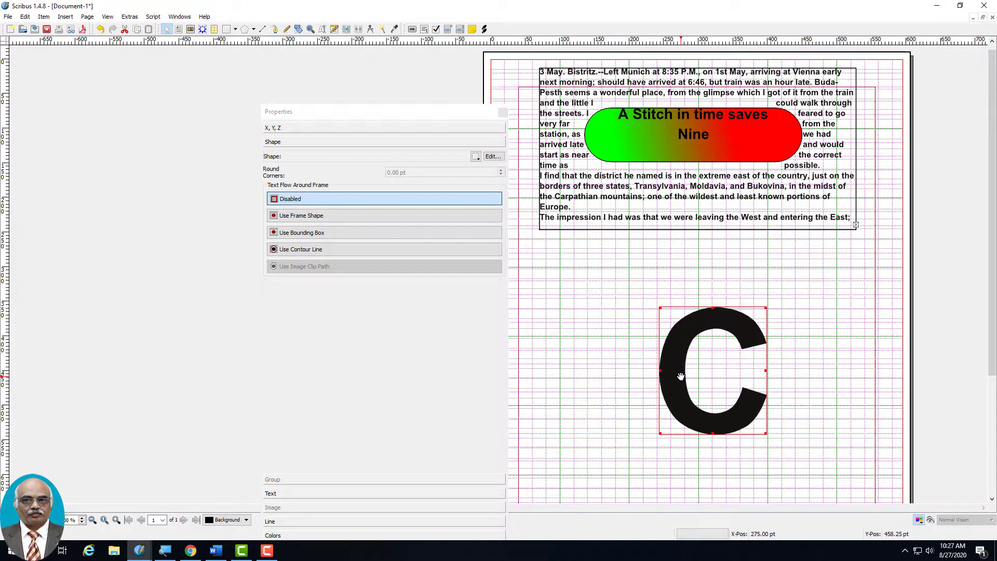
{"action": "left_click", "coordinate": [276, 494]}
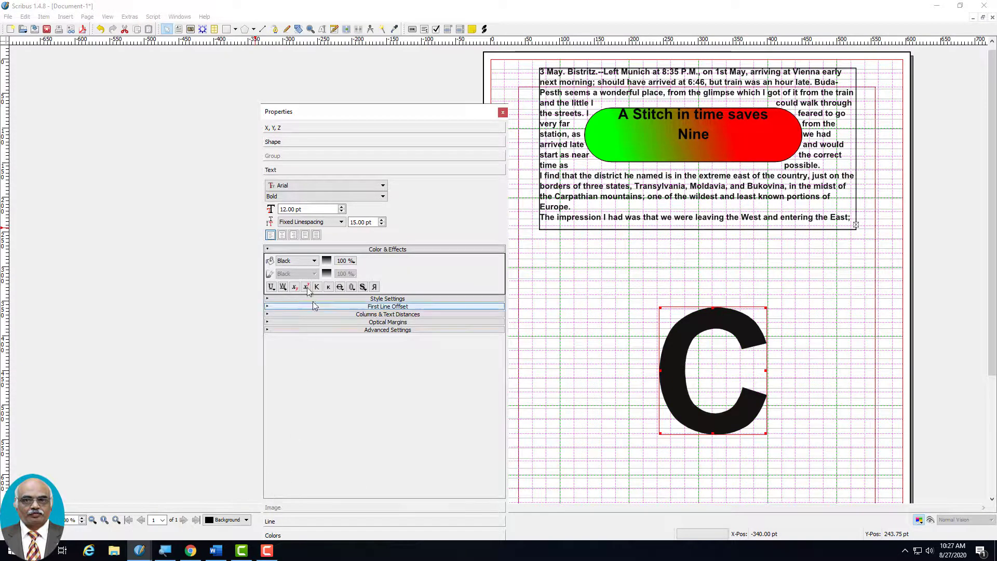
{"action": "left_click", "coordinate": [294, 143]}
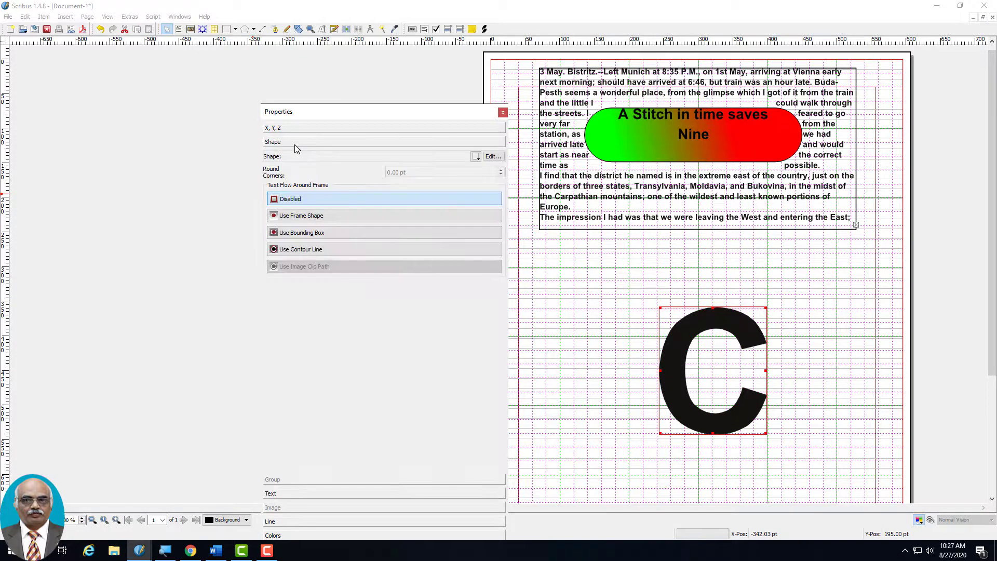
{"action": "left_click", "coordinate": [283, 535]}
{"action": "left_click", "coordinate": [285, 230]}
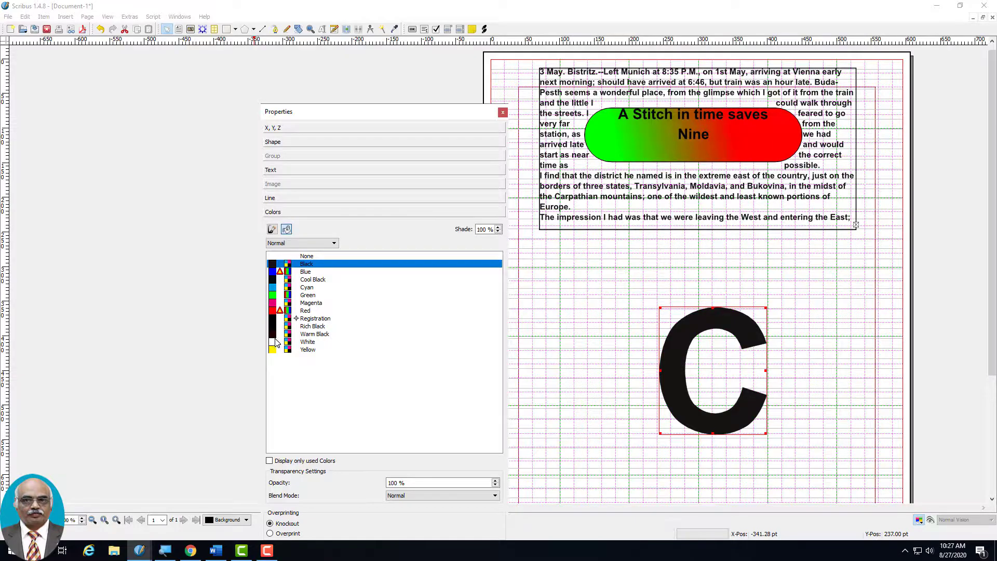
{"action": "left_click", "coordinate": [276, 342]}
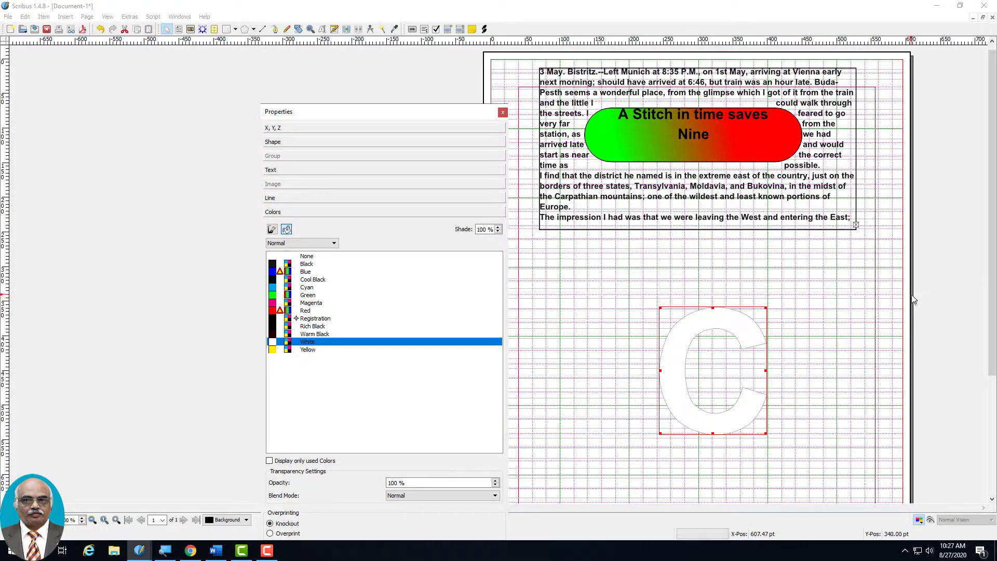
Open the white C-shaped frame for text editing and show its text properties.
{"action": "double_click", "coordinate": [729, 335]}
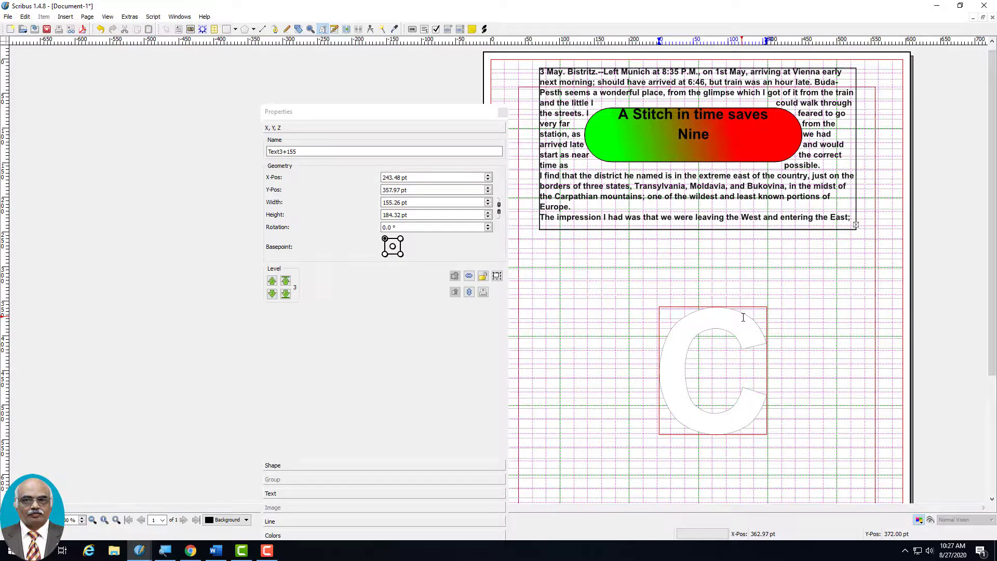
{"action": "left_click", "coordinate": [308, 494]}
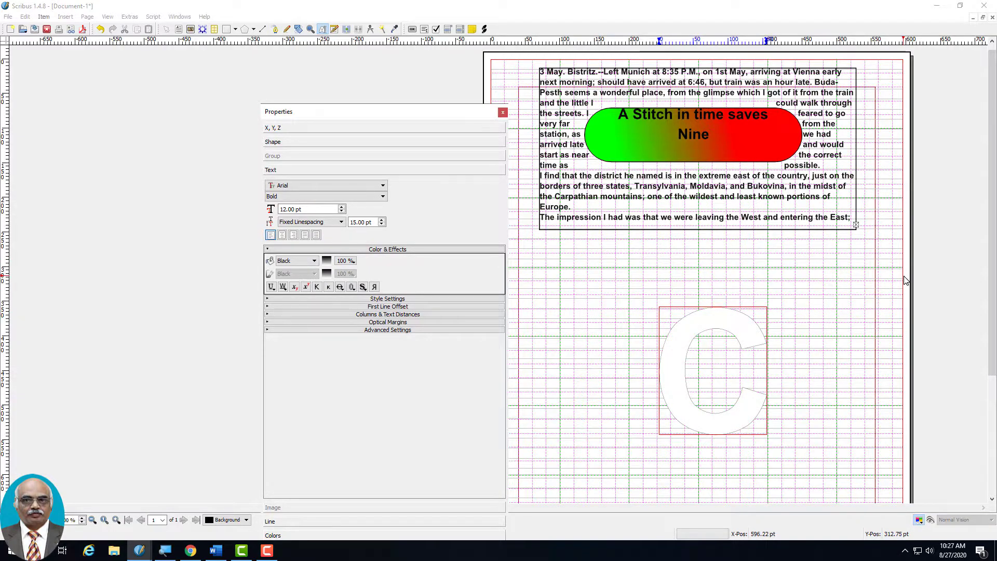
{"action": "type", "text": "his is a"}
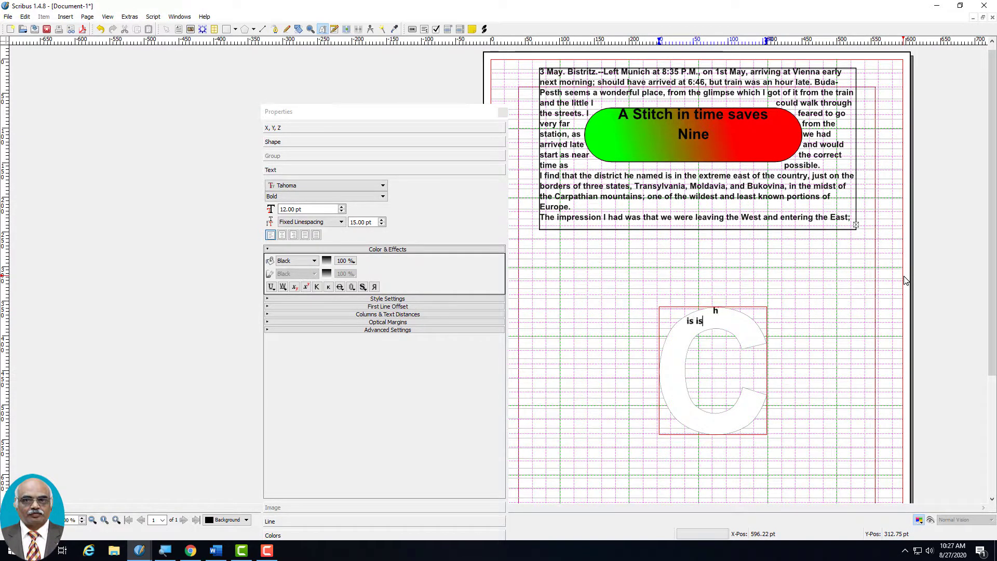
{"action": "key", "text": "BackSpace"}
{"action": "key", "text": "BackSpace"}
{"action": "key", "text": "BackSpace"}
{"action": "key", "text": "BackSpace"}
{"action": "key", "text": "BackSpace"}
{"action": "key", "text": "BackSpace"}
{"action": "key", "text": "BackSpace"}
{"action": "key", "text": "BackSpace"}
{"action": "key", "text": "BackSpace"}
Enter "This is a sample text typed to display the ability of an alphabet to" in the C-shaped frame and deselect it.
{"action": "type", "text": "This is a sample tex"}
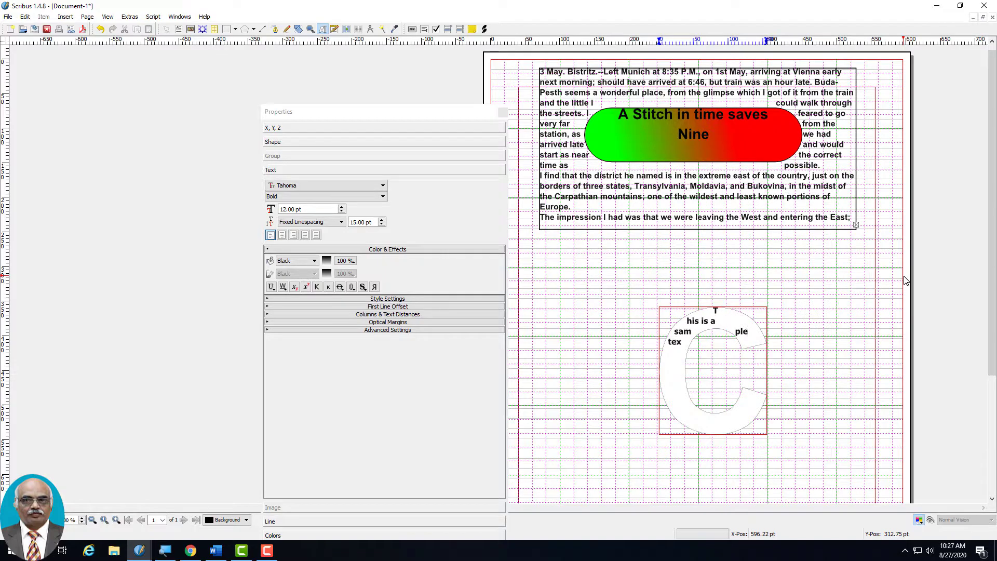
{"action": "type", "text": "t typed to display the "}
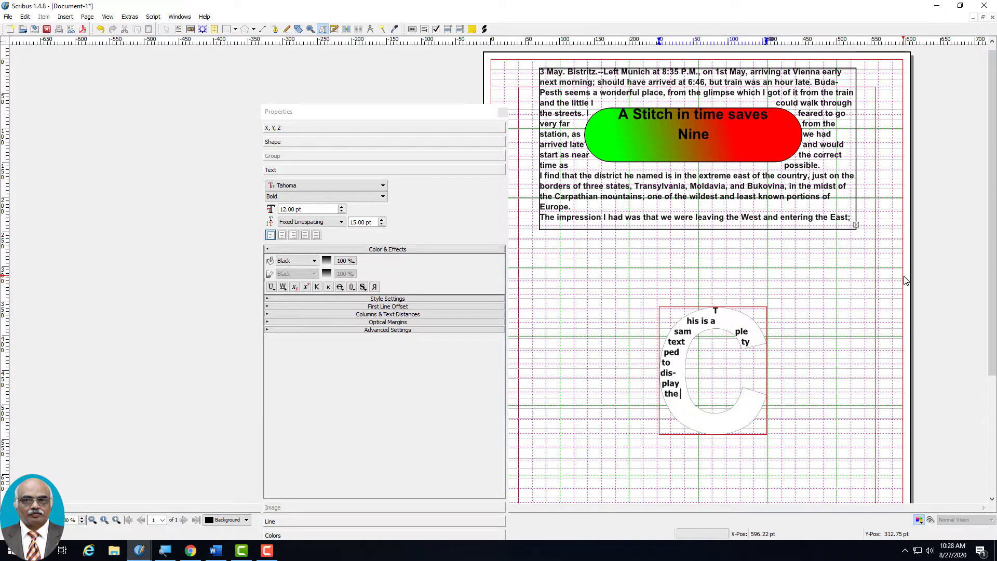
{"action": "type", "text": "ability of an ap"}
{"action": "key", "text": "BackSpace"}
{"action": "type", "text": "lphabet "}
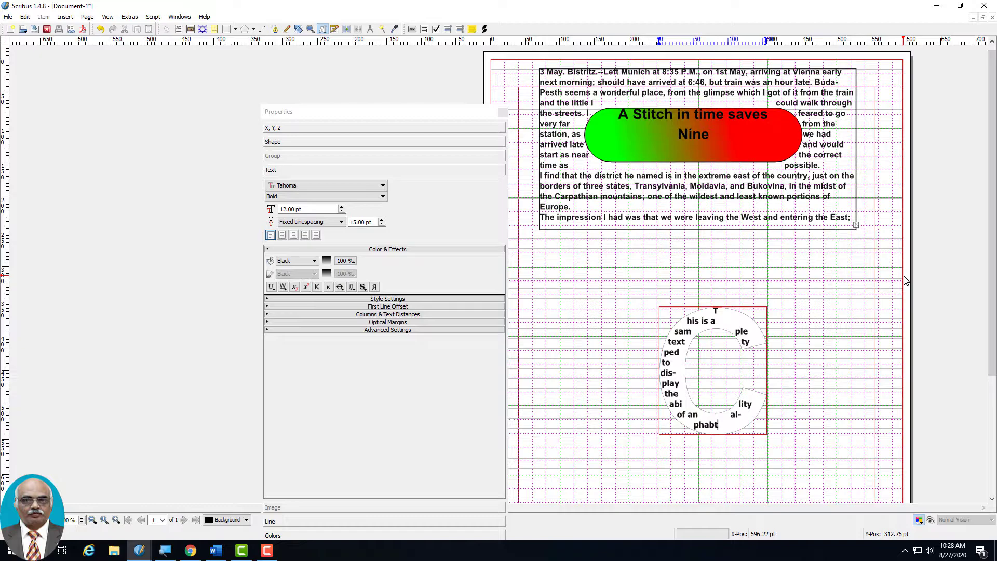
{"action": "type", "text": "to"}
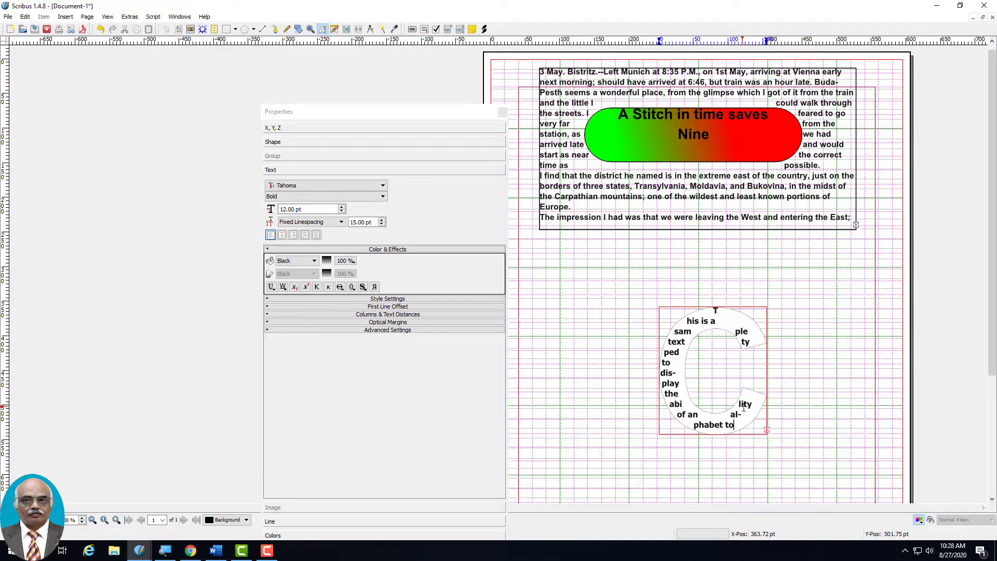
{"action": "left_click", "coordinate": [813, 398]}
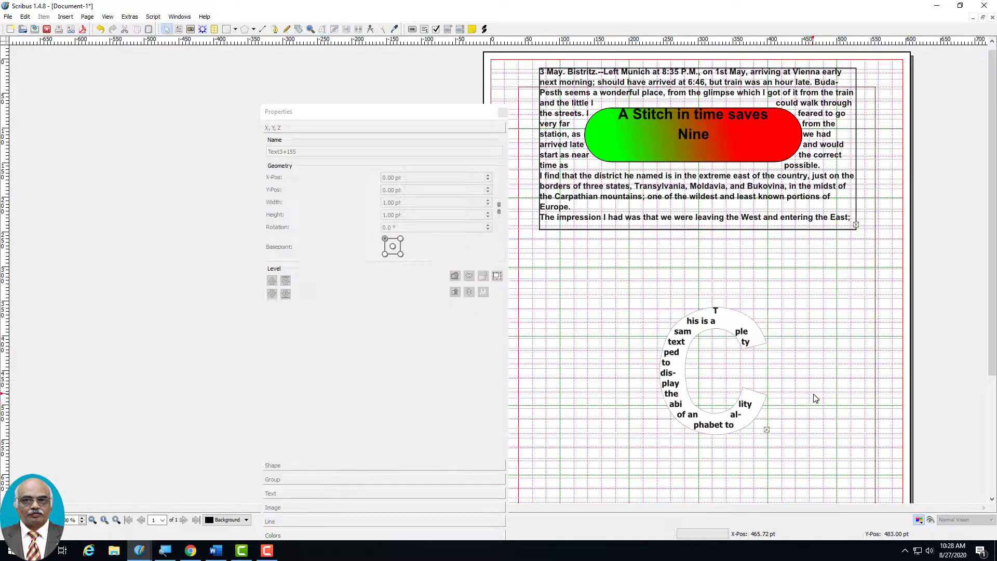